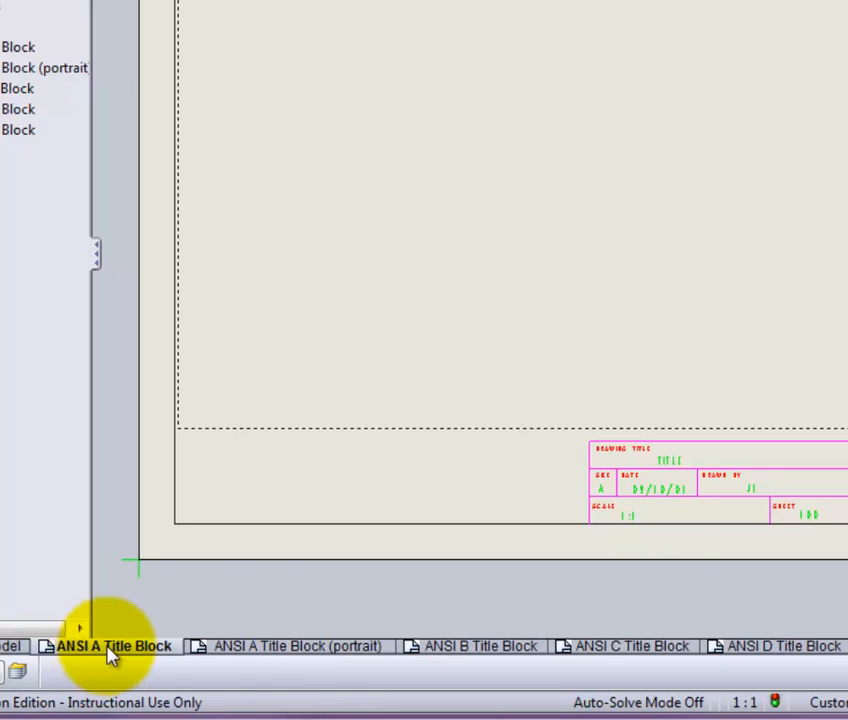
- Look through the ANSI sheets, then delete the empty drawing view from the ANSI A Title Block sheet
left_click(246, 652)
left_click(452, 652)
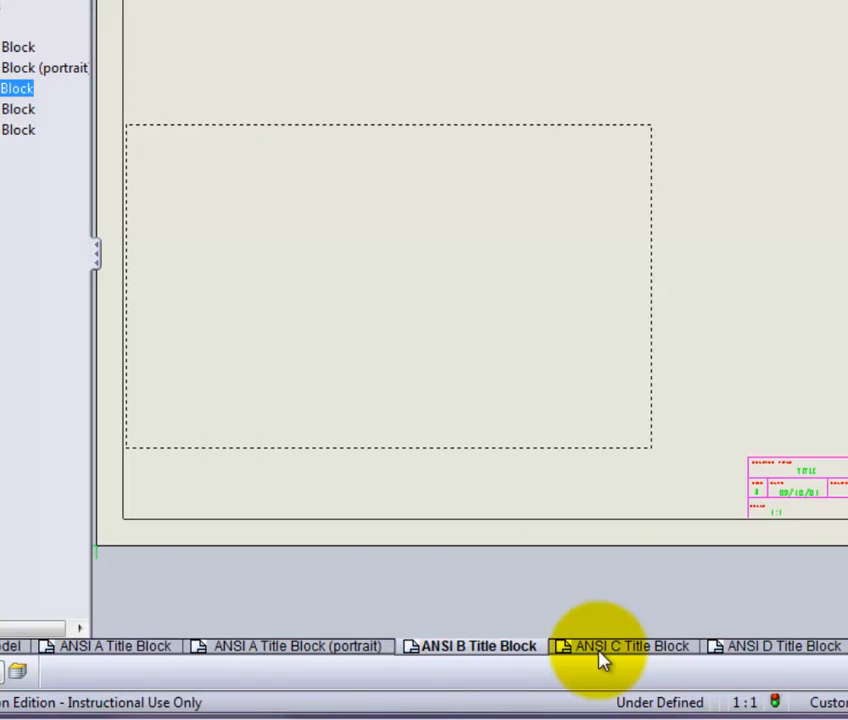
left_click(598, 650)
left_click(140, 650)
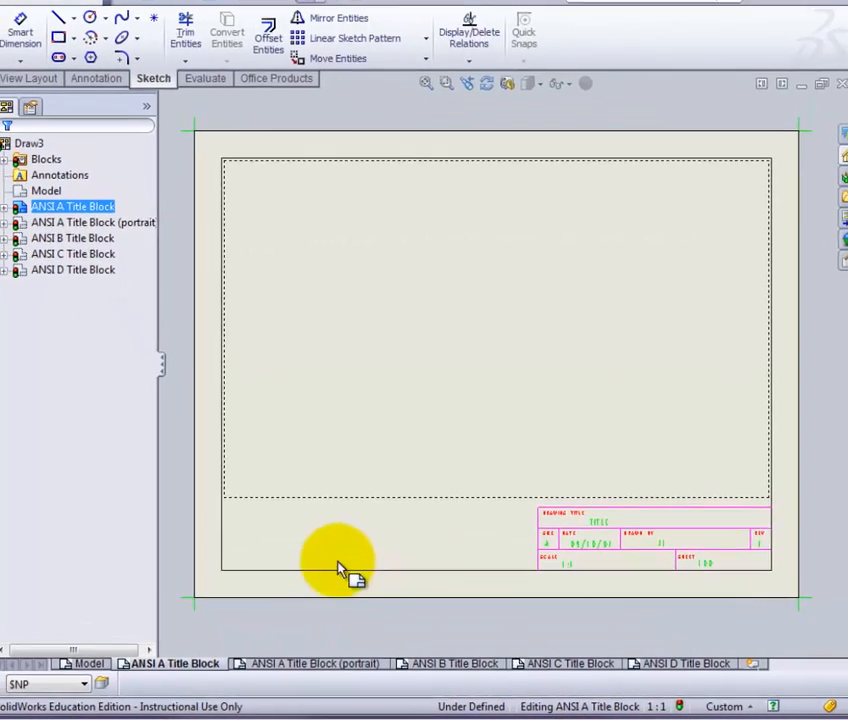
scroll(322, 517, "down", 1)
scroll(322, 517, "up", 3)
scroll(695, 337, "down", 1)
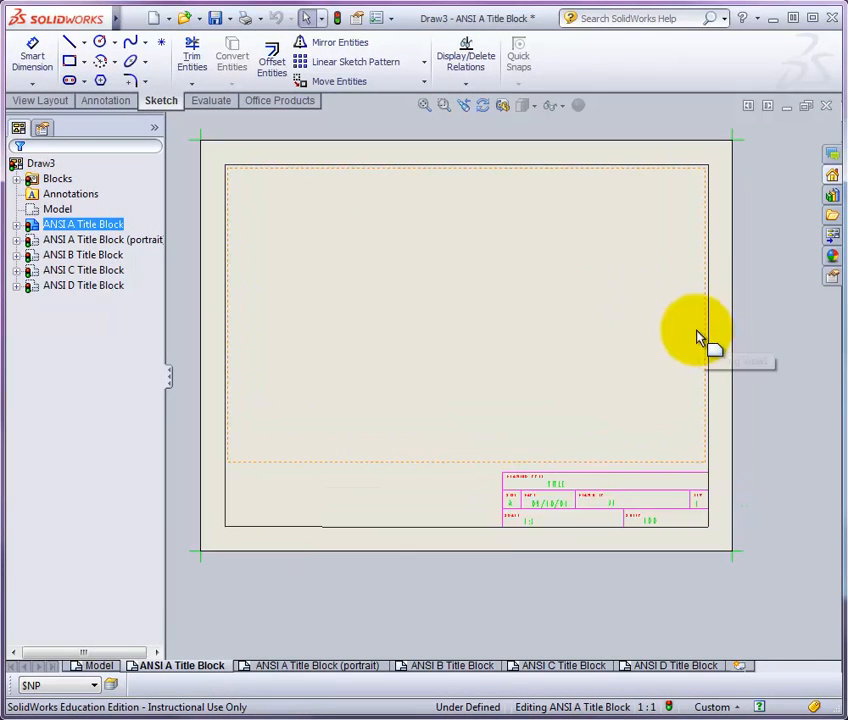
left_click(352, 470)
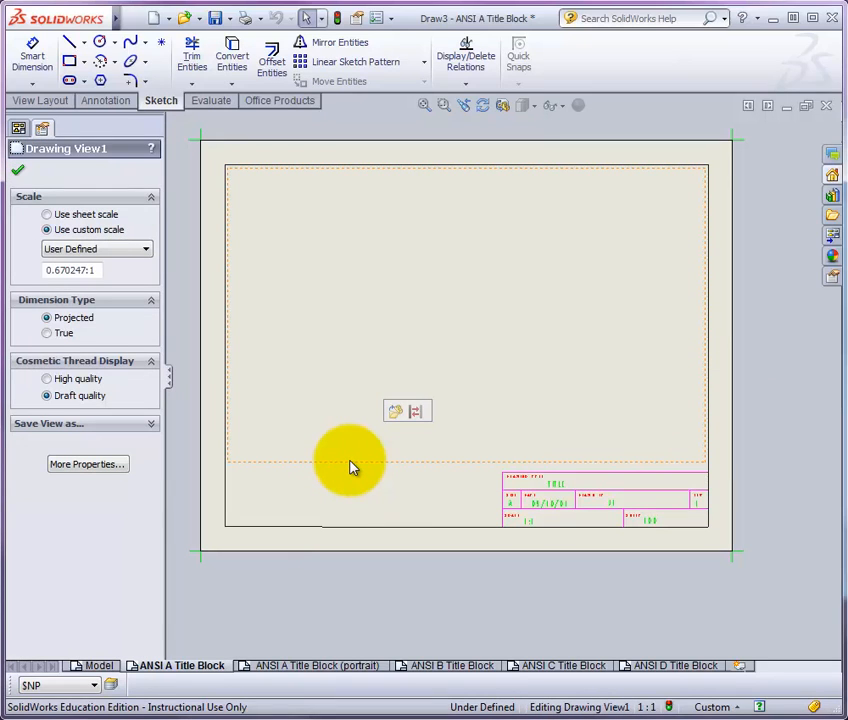
key("Delete")
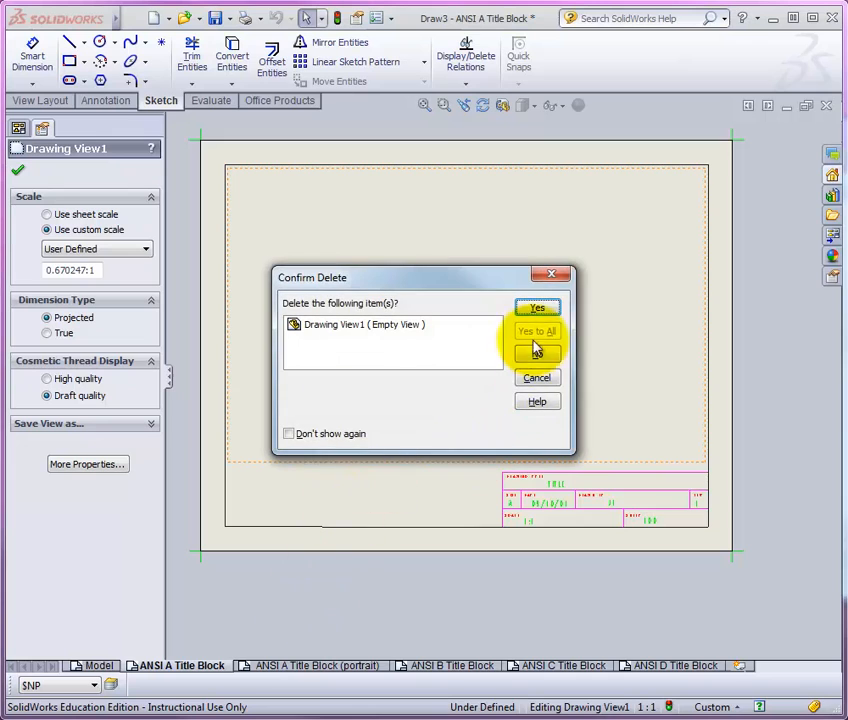
left_click(538, 309)
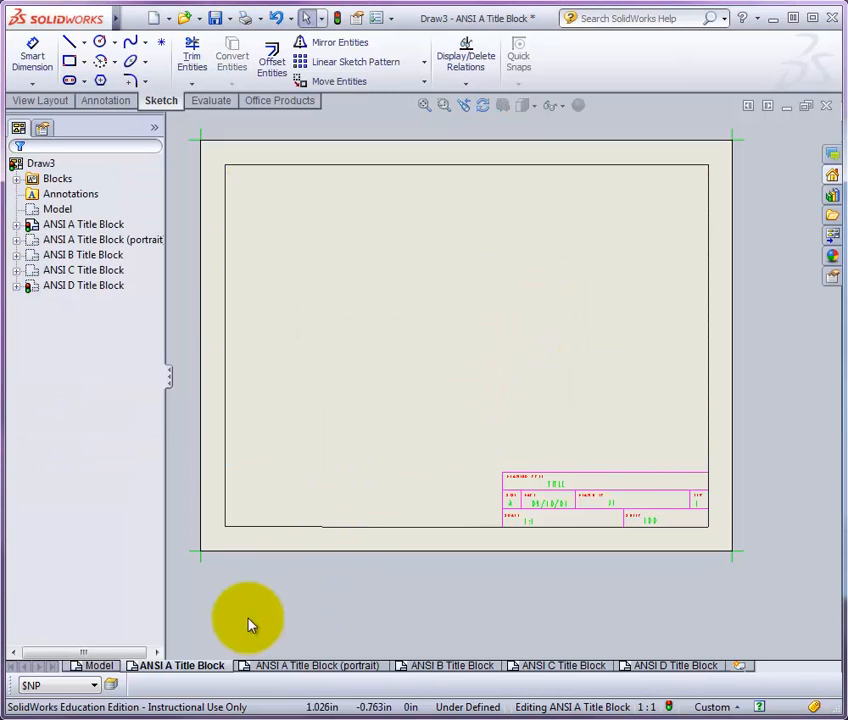
- Delete the empty drawing view beside the page on the ANSI A Title Block (portrait) sheet
left_click(268, 664)
scroll(411, 460, "down", 2)
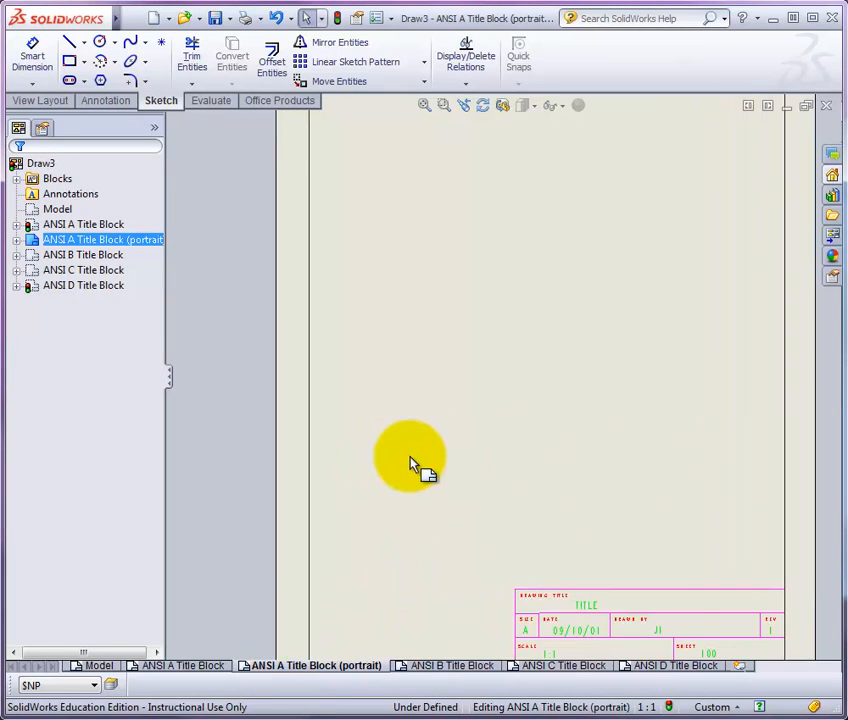
scroll(496, 445, "up", 5)
left_click(647, 457)
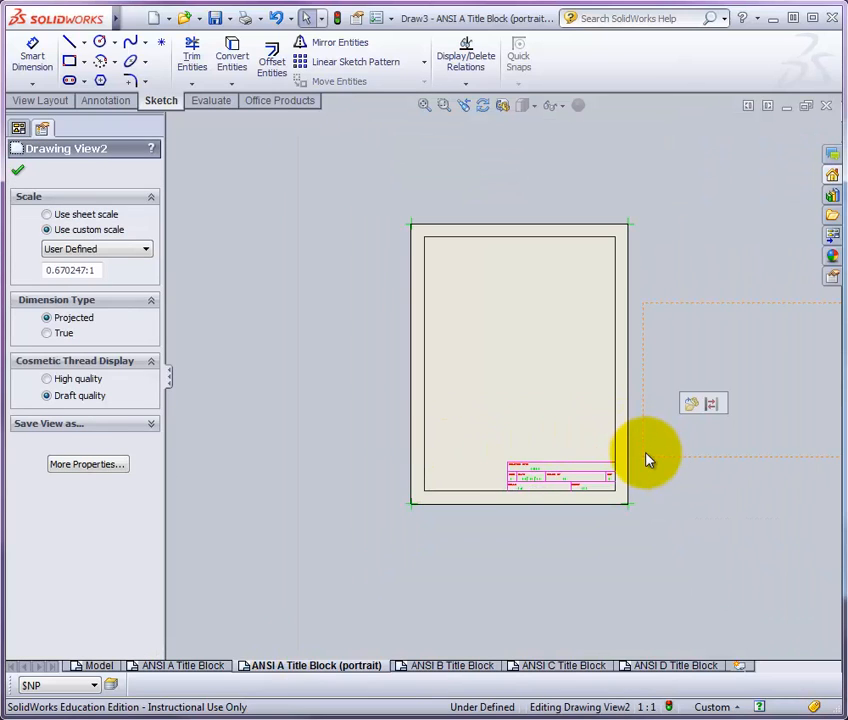
key("Delete")
left_click(537, 307)
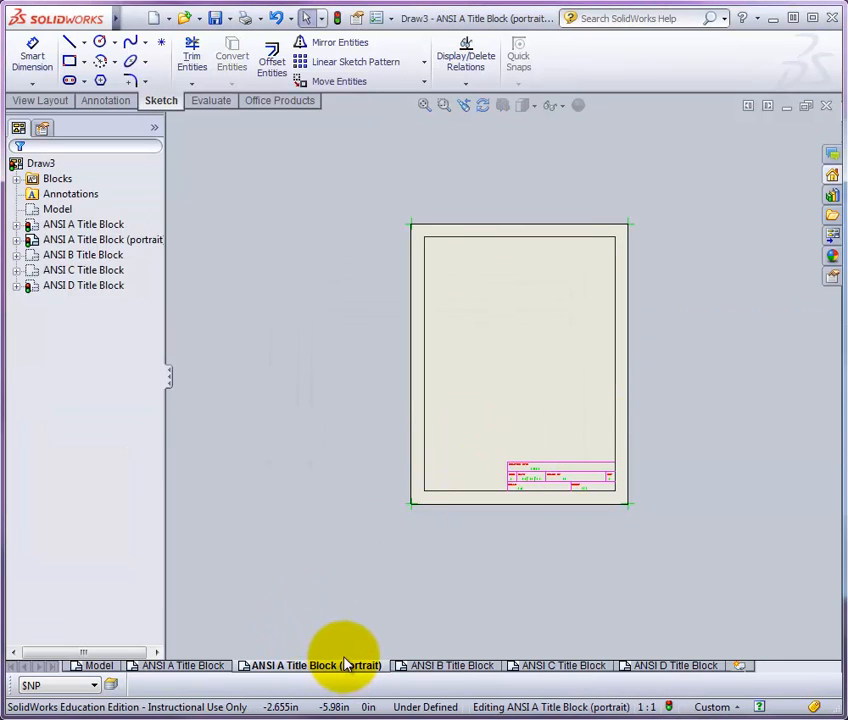
key("f")
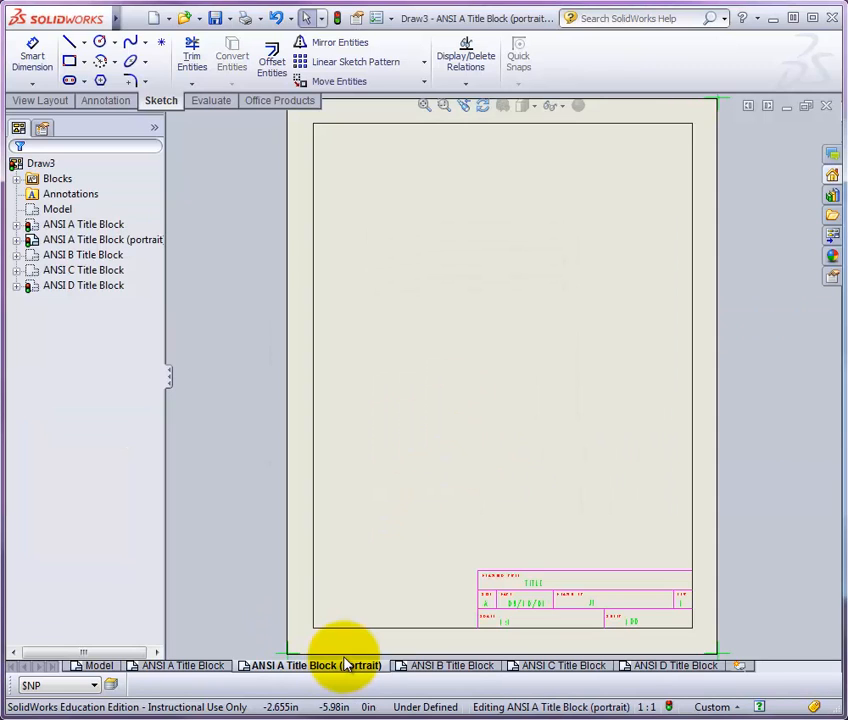
left_click(196, 666)
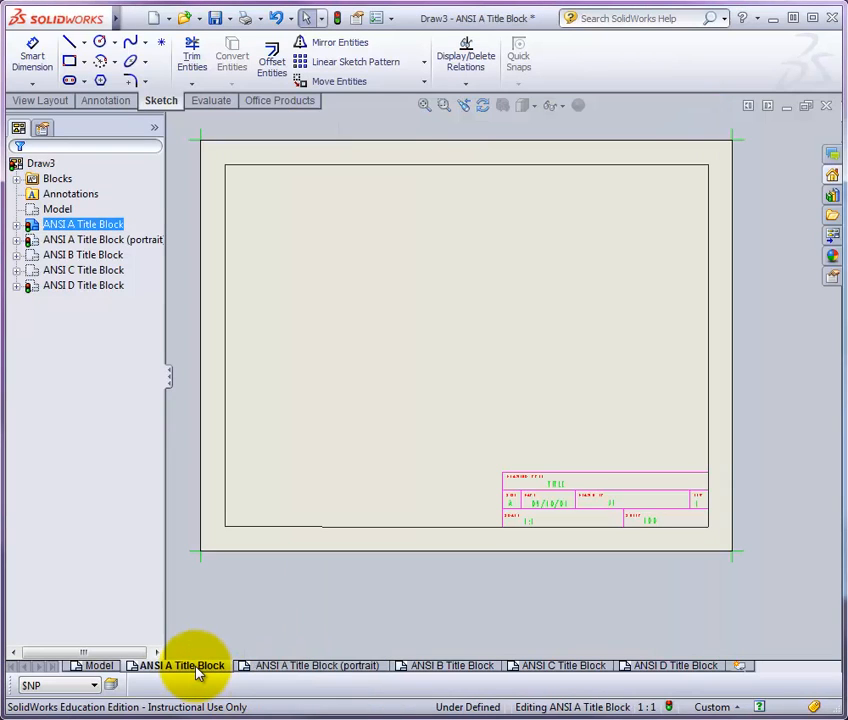
key("f")
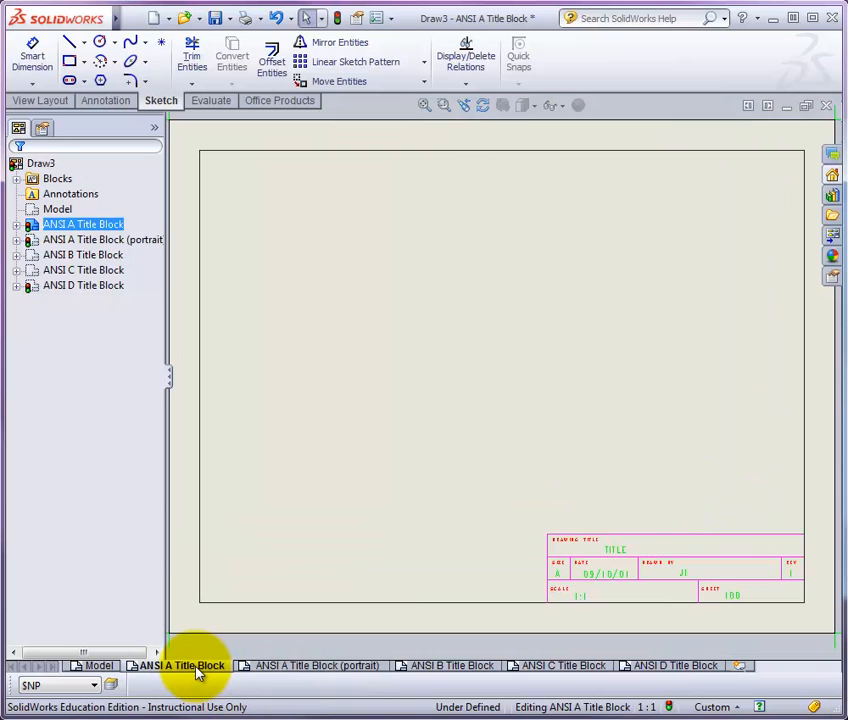
- Delete the empty drawing view from the ANSI B Title Block sheet
left_click(420, 667)
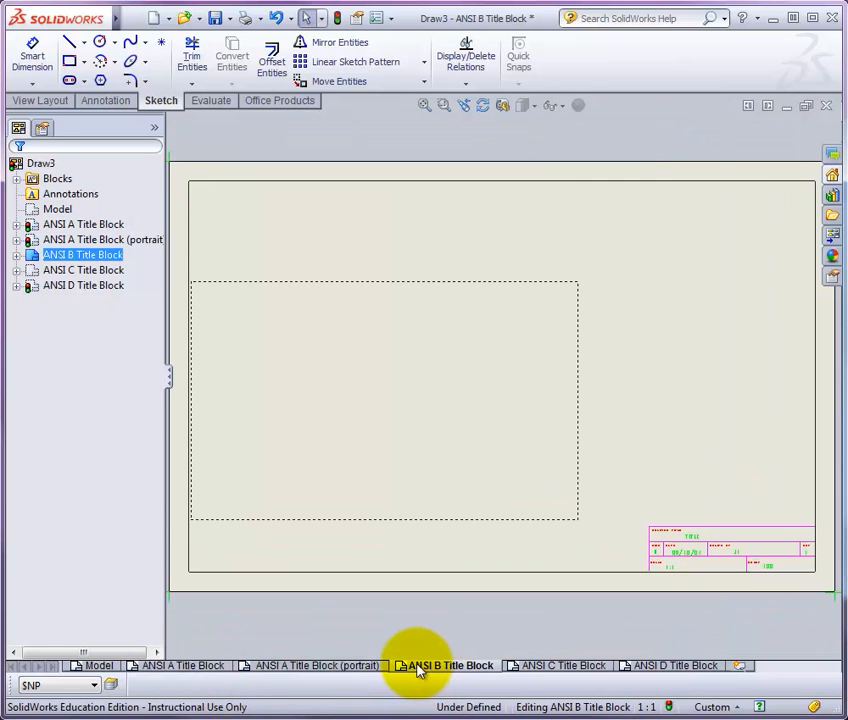
left_click(579, 412)
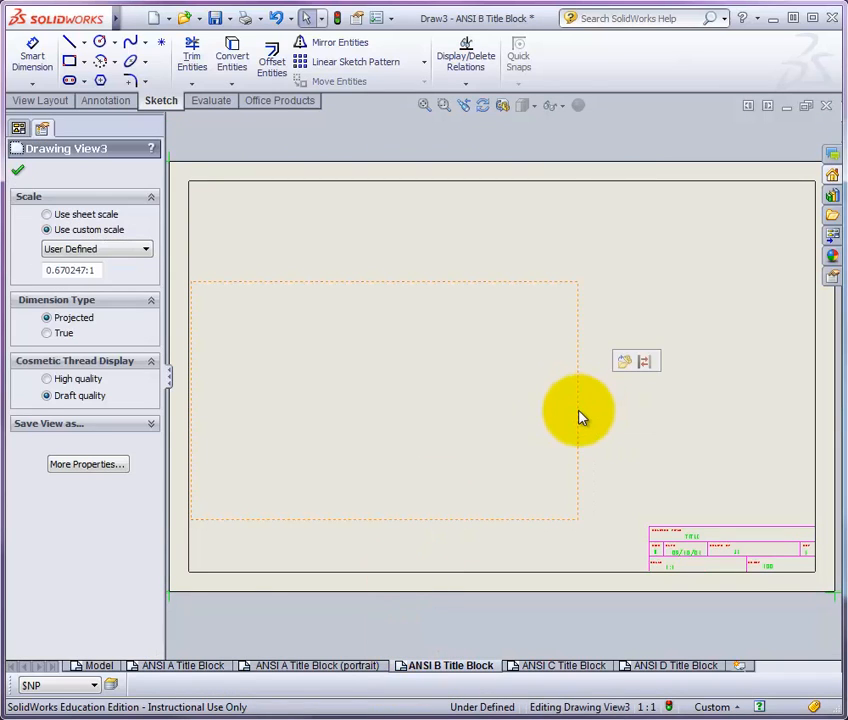
key("Delete")
left_click(537, 307)
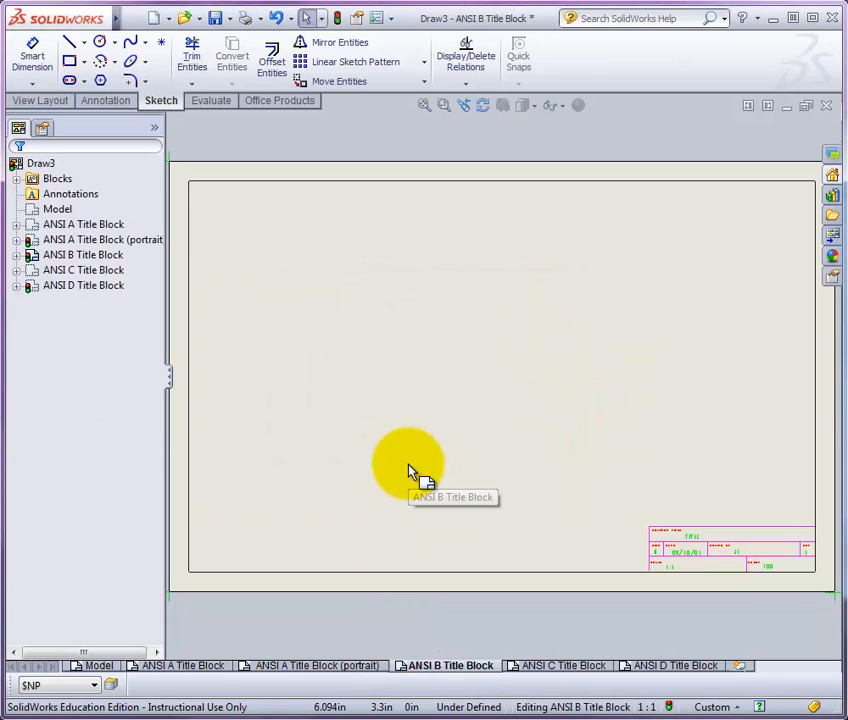
- Delete the empty drawing view from the ANSI C Title Block sheet
left_click(540, 665)
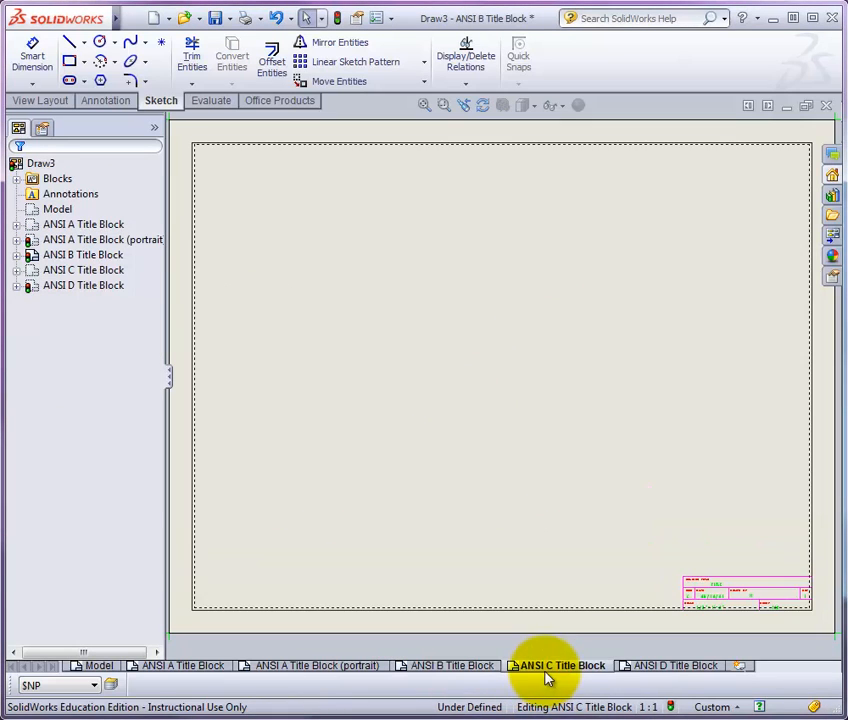
left_click(560, 610)
key("Delete")
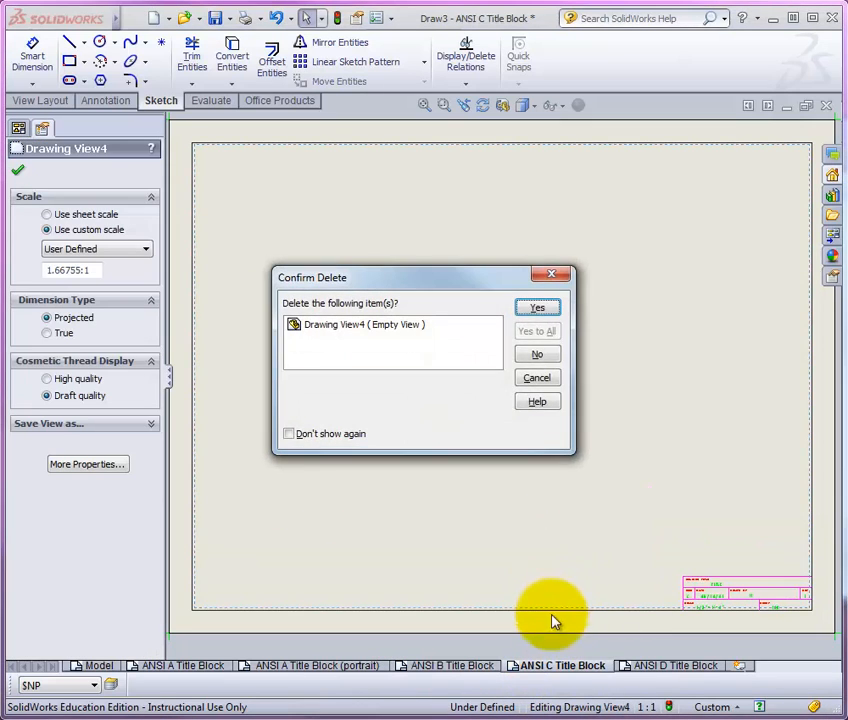
left_click(536, 309)
- Delete the empty drawing view from the ANSI D Title Block sheet
left_click(640, 665)
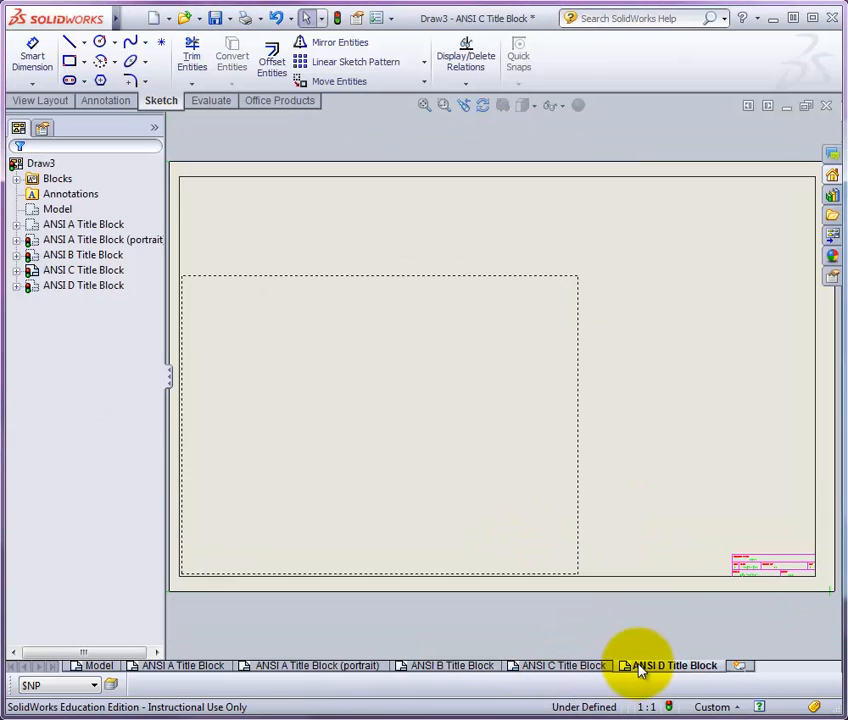
left_click(577, 418)
key("Delete")
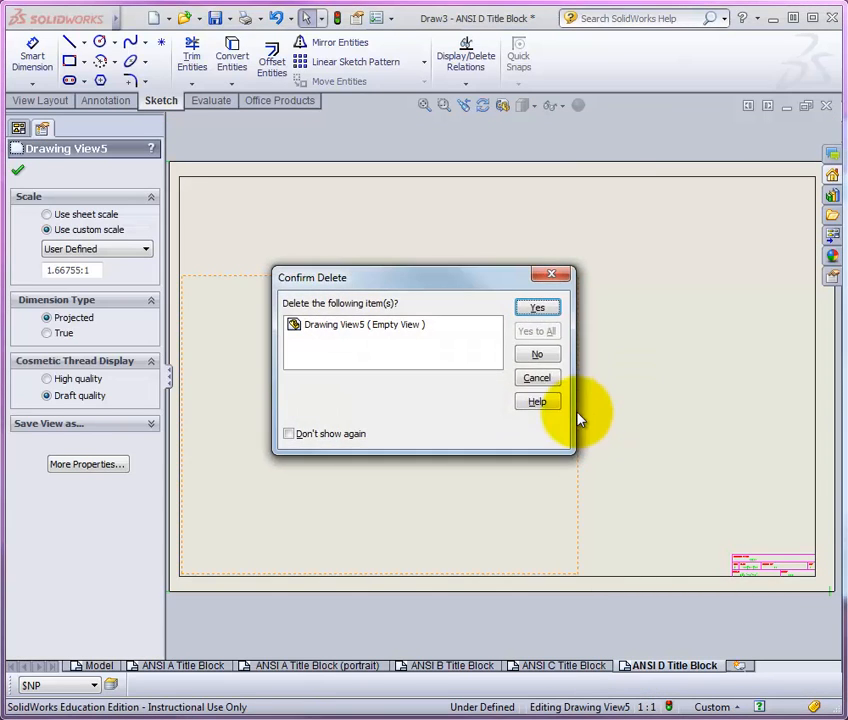
left_click(545, 310)
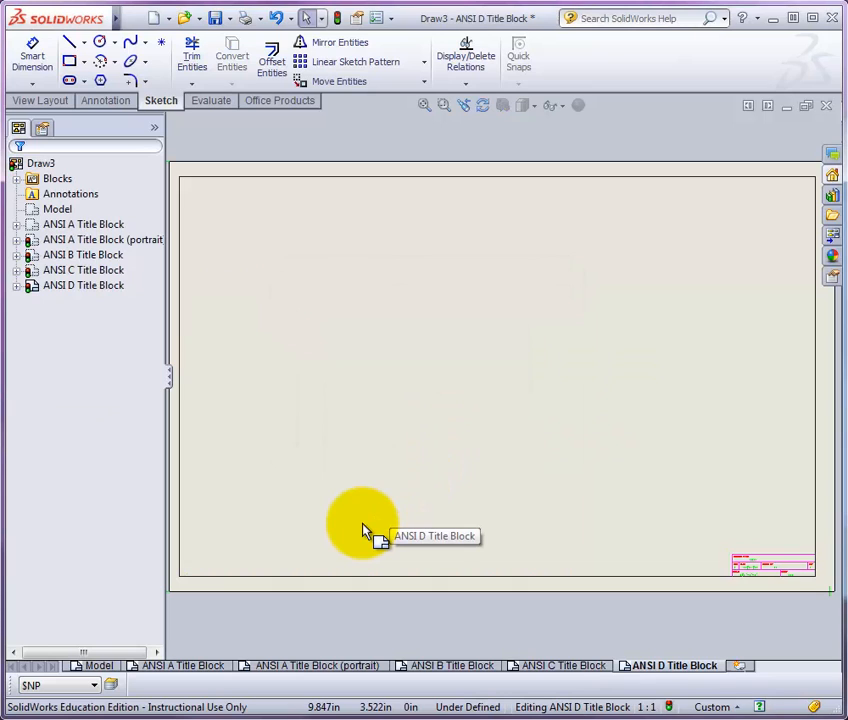
- Check the title block on the ANSI D Title Block sheet and start editing its sheet format
scroll(800, 575, "down", 2)
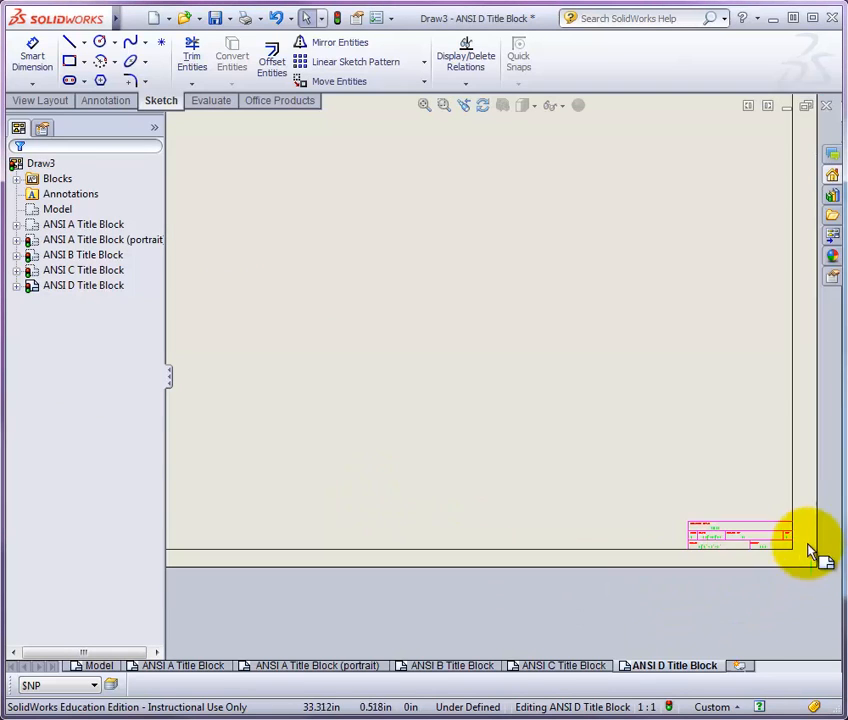
scroll(750, 515, "down", 6)
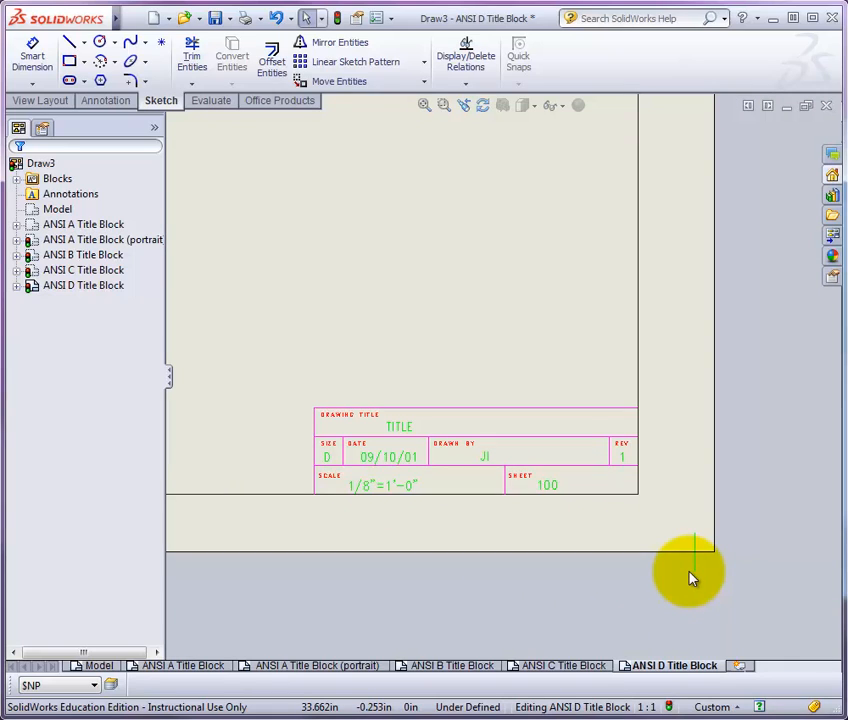
scroll(645, 568, "down", 2)
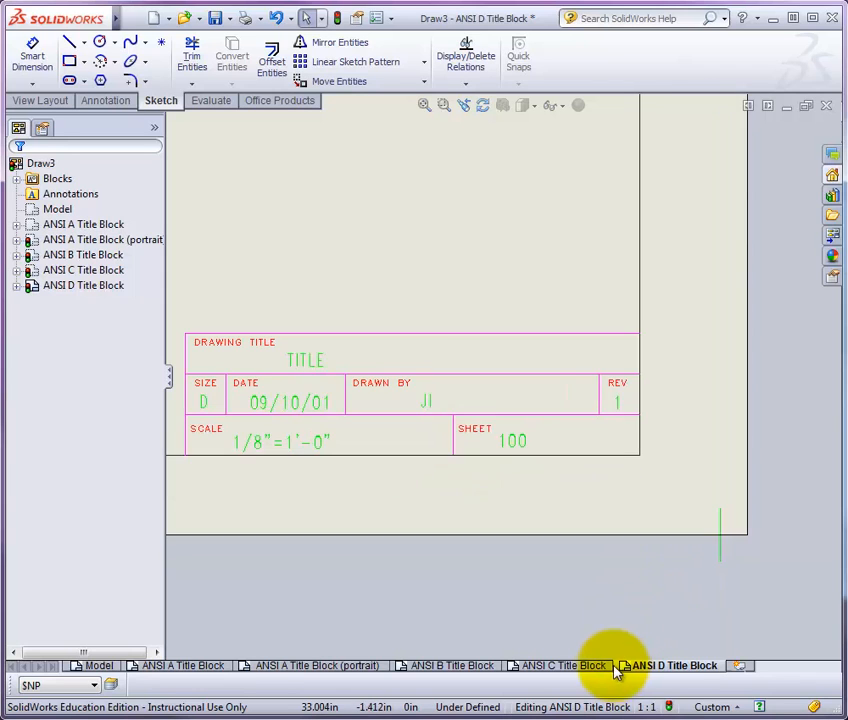
scroll(606, 650, "up", 8)
mouse_move(424, 300)
middle_mouse_down()
mouse_move(543, 412)
mouse_move(608, 409)
middle_mouse_up()
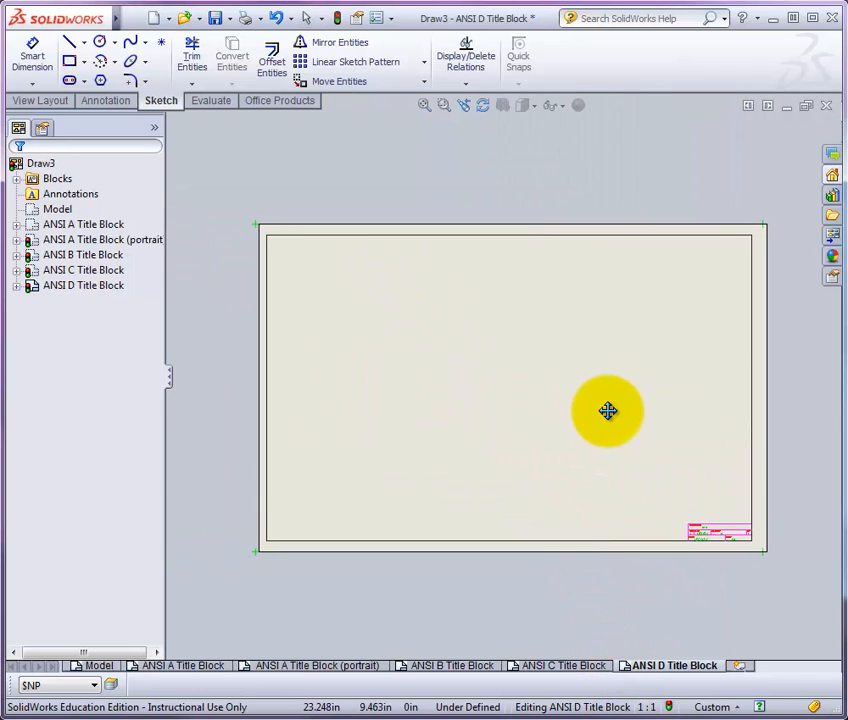
scroll(592, 410, "down", 1)
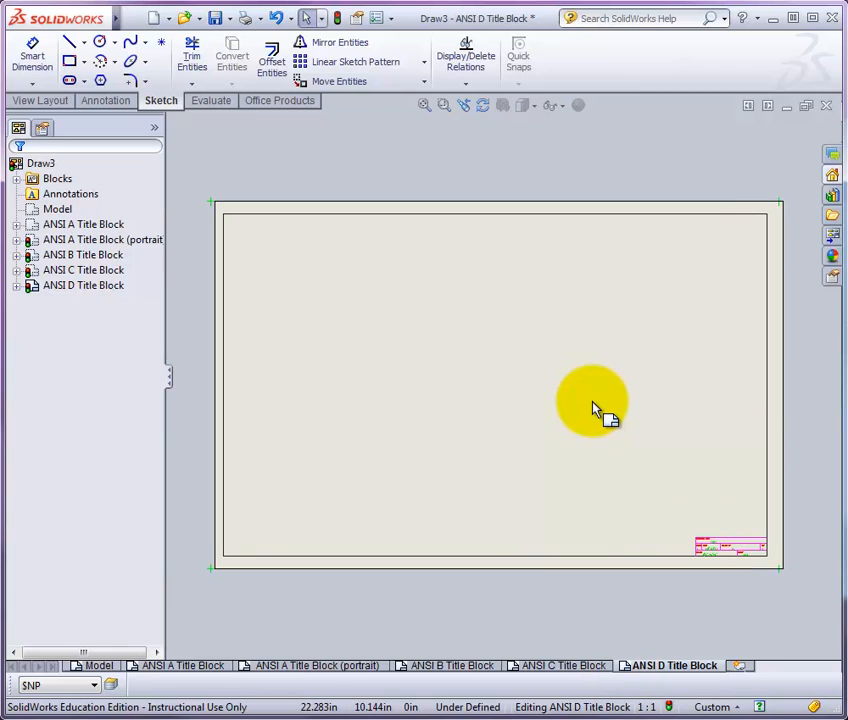
left_click(488, 275)
right_click(488, 275)
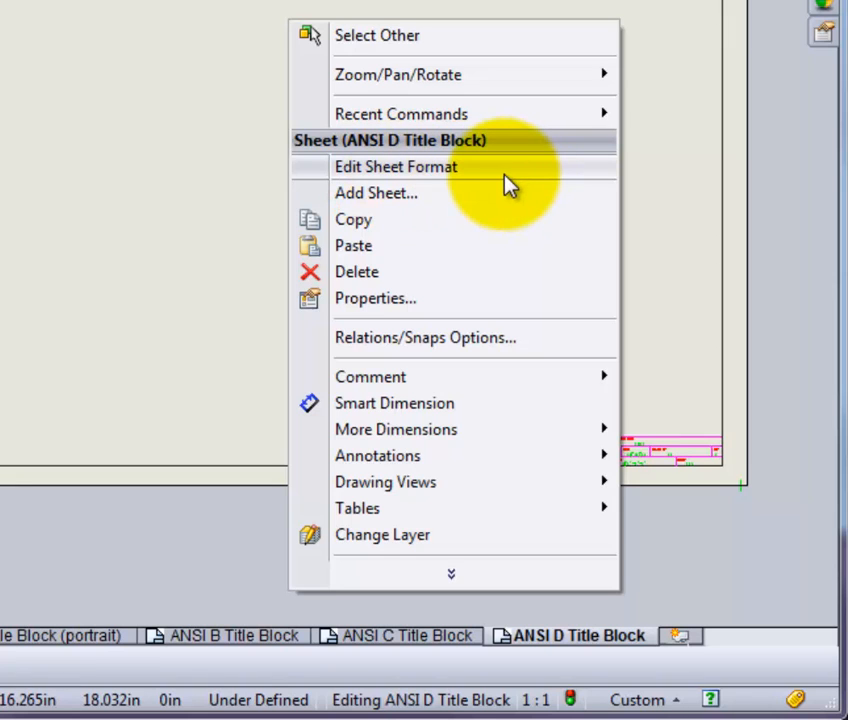
left_click(505, 177)
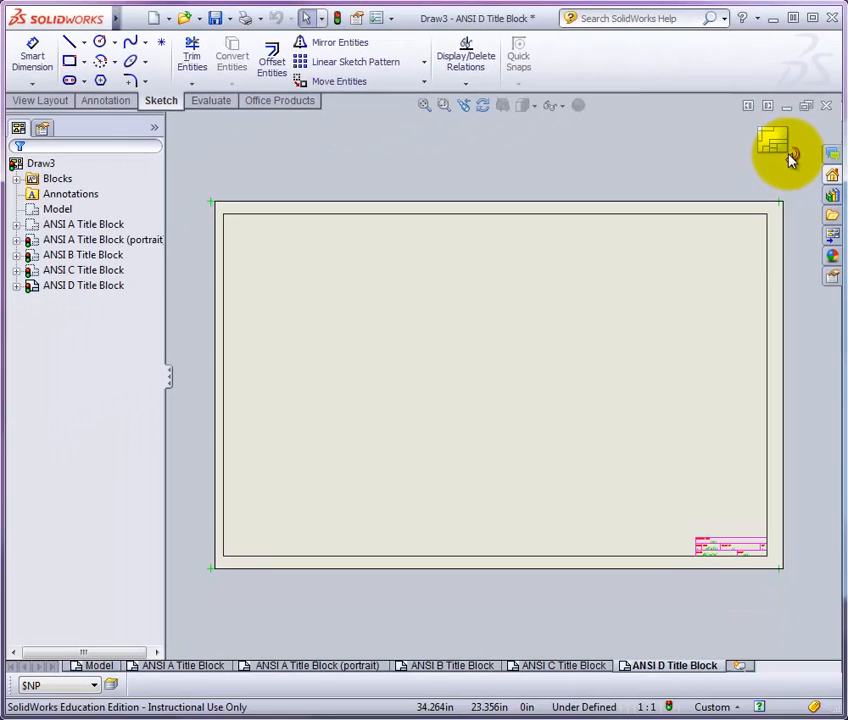
- Select all entities of the ANSI D title block and set their layer to -None-
left_click(757, 247)
scroll(770, 530, "down", 3)
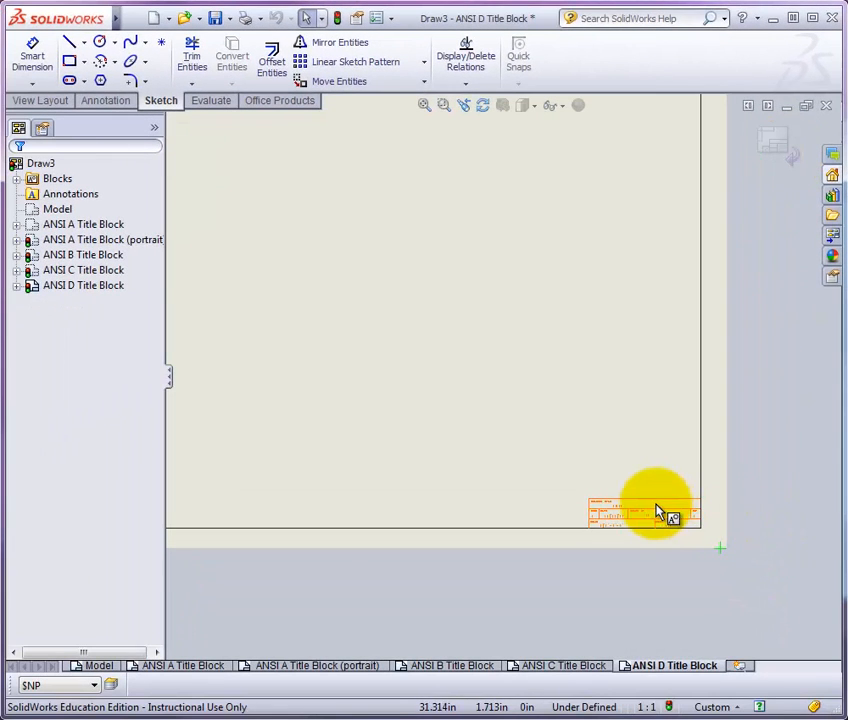
scroll(660, 527, "down", 3)
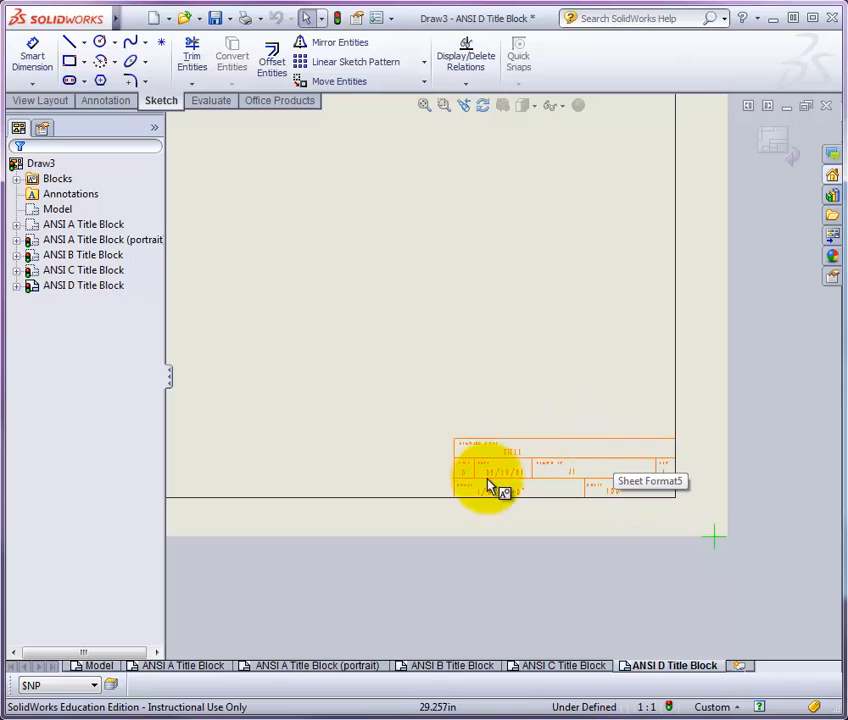
scroll(615, 475, "down", 1)
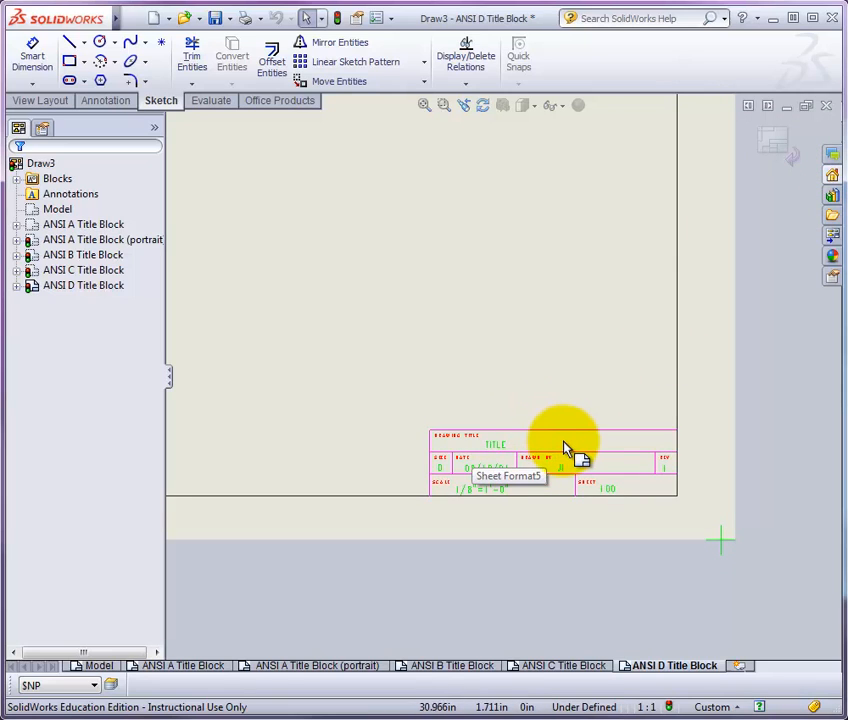
scroll(572, 442, "down", 1)
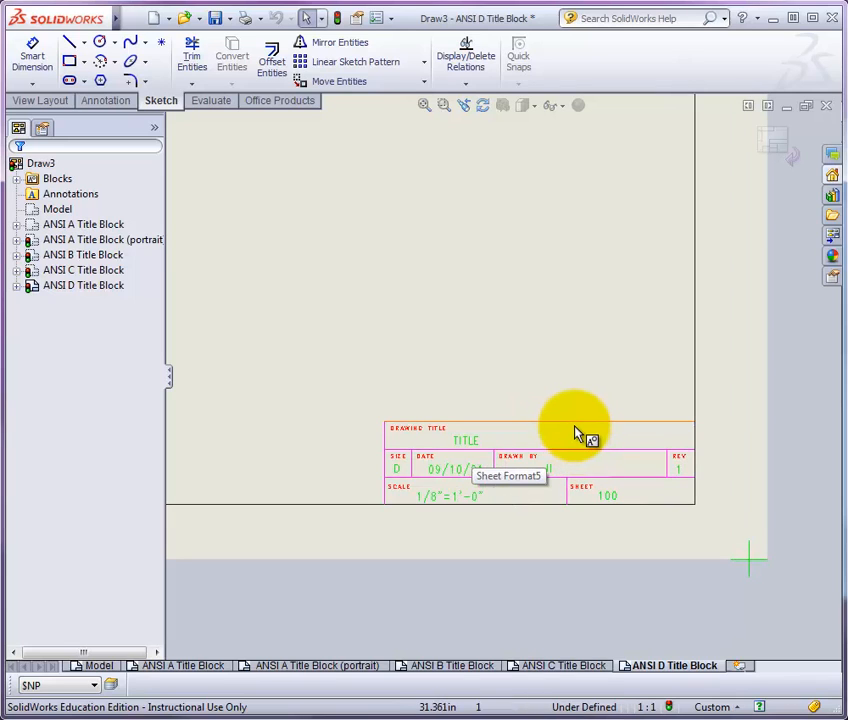
left_click(576, 433)
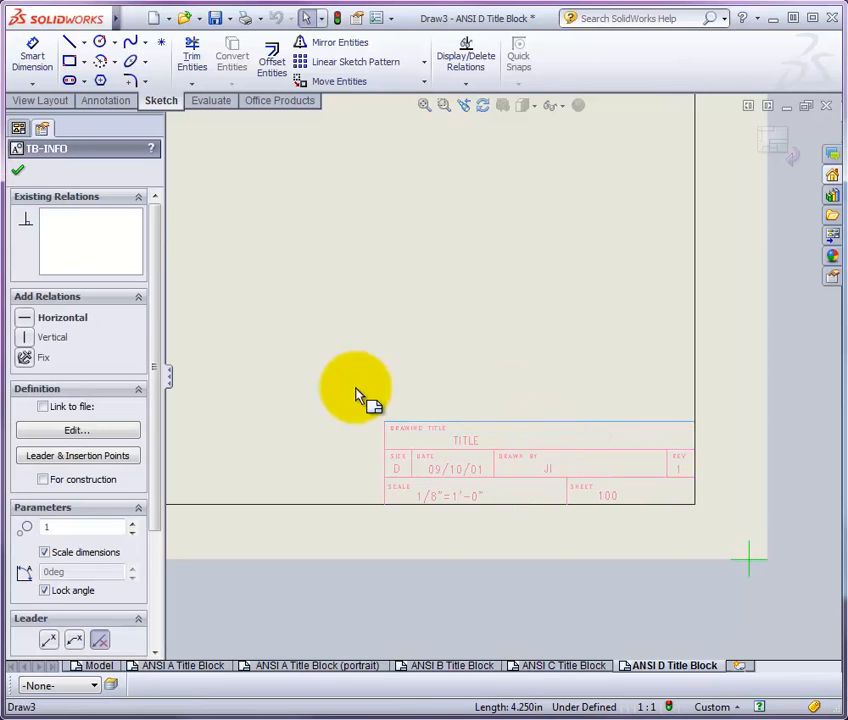
left_click(538, 312)
left_click_drag(323, 383, 718, 541)
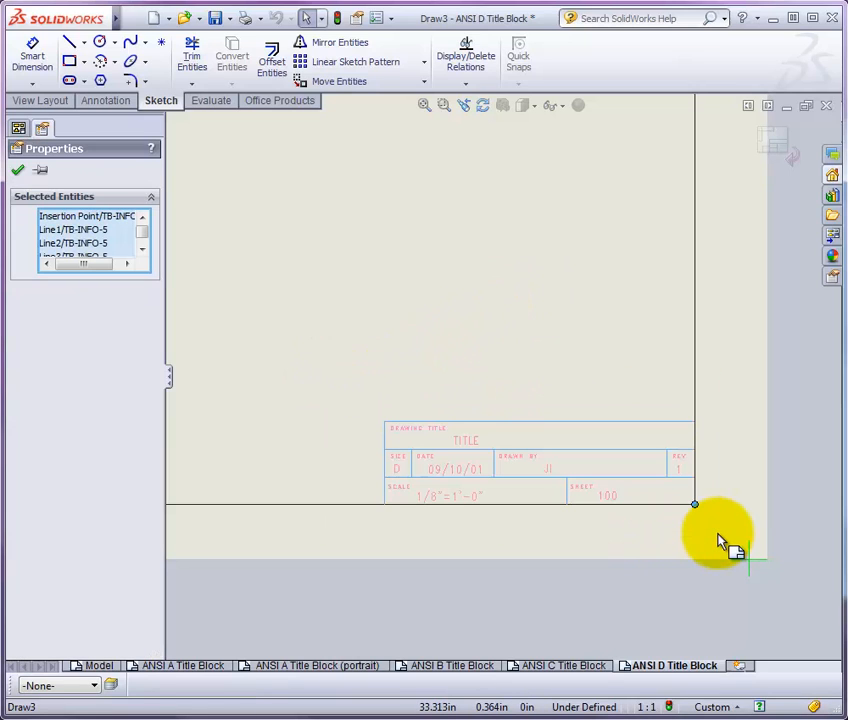
left_click(94, 686)
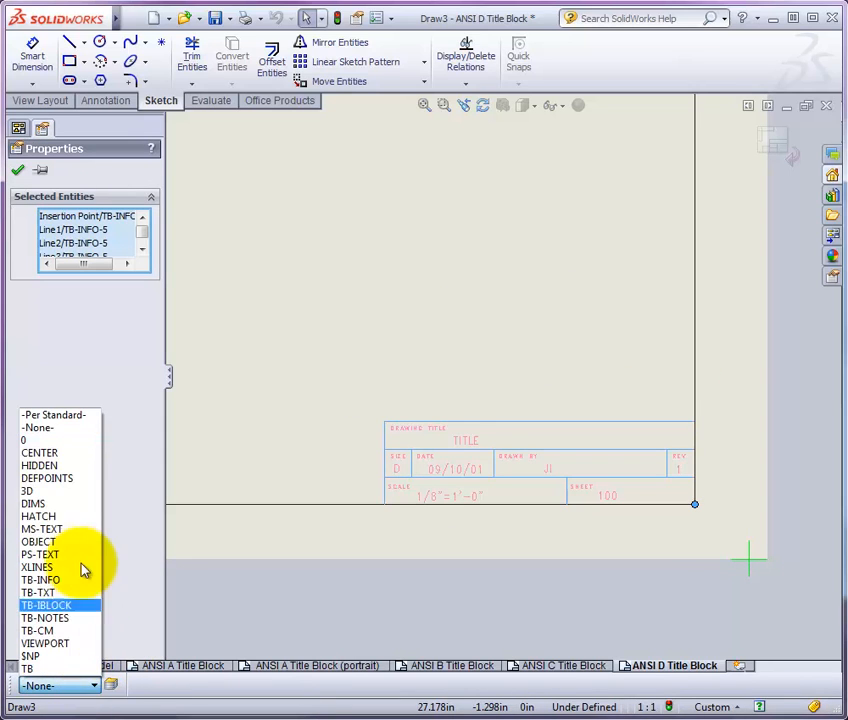
left_click(78, 430)
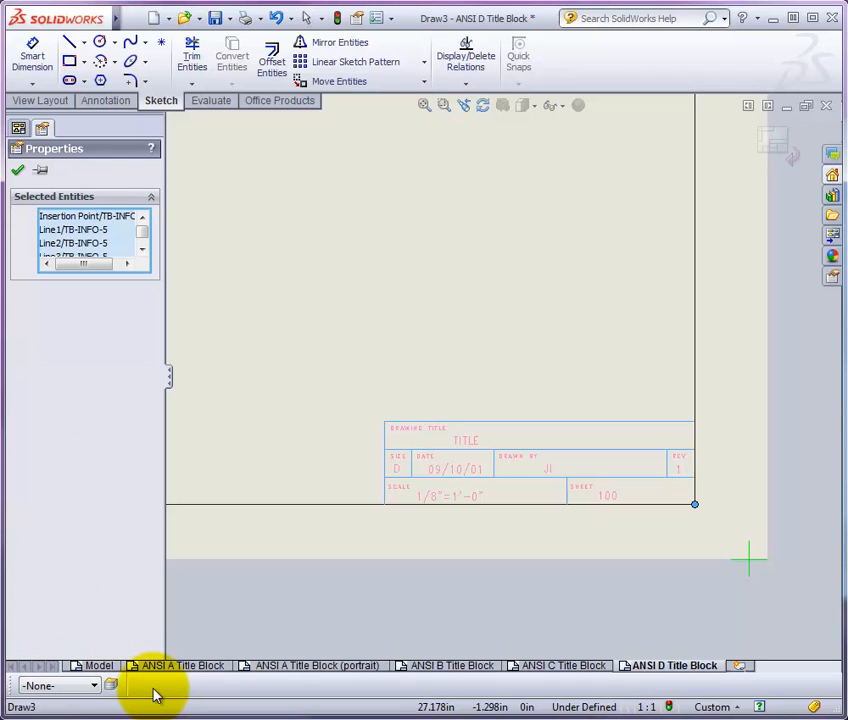
- Clear the title block selection and set the current layer to -None-
right_click(155, 692)
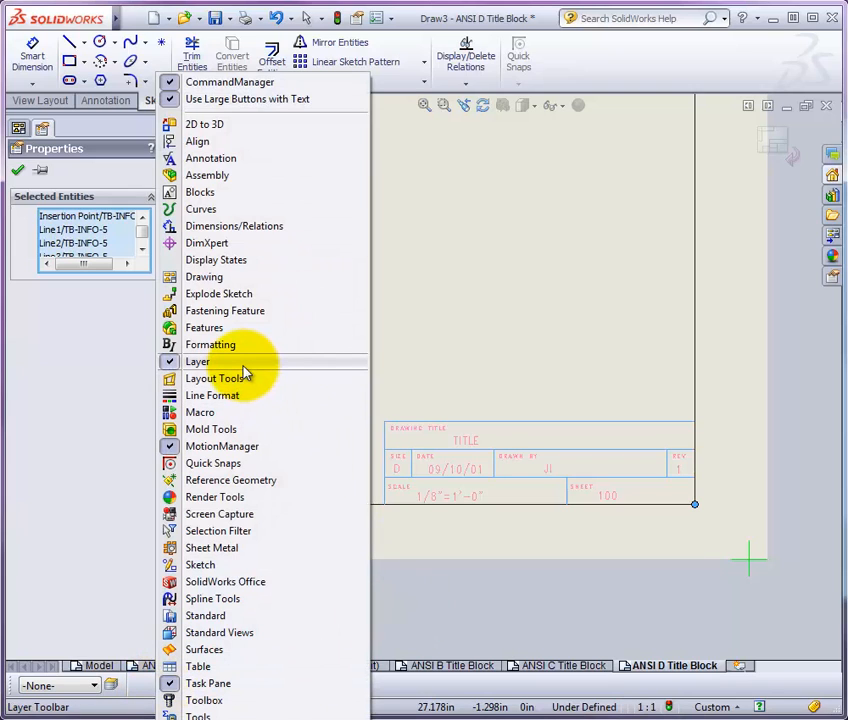
left_click(445, 638)
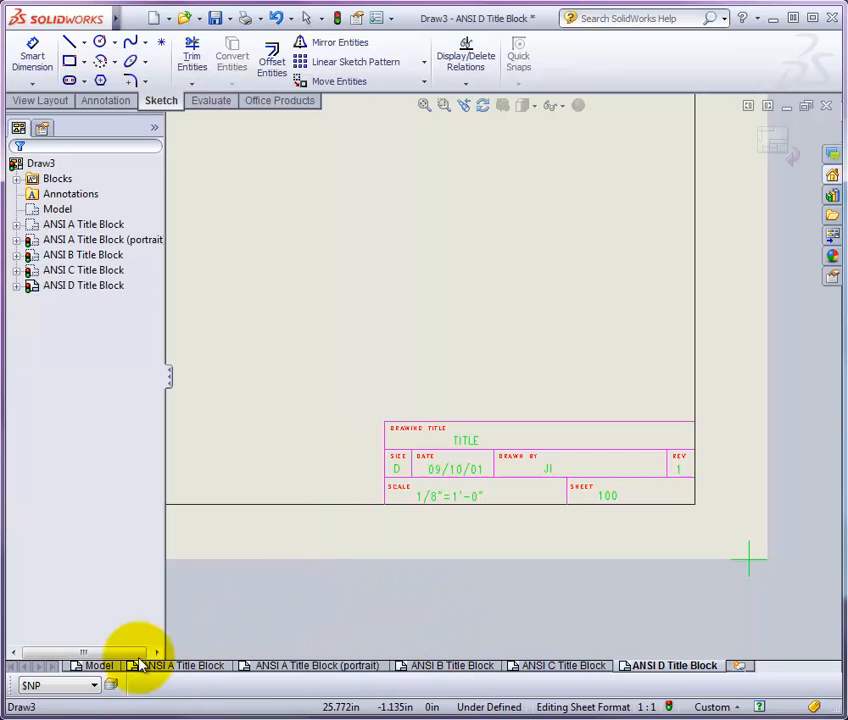
left_click(92, 686)
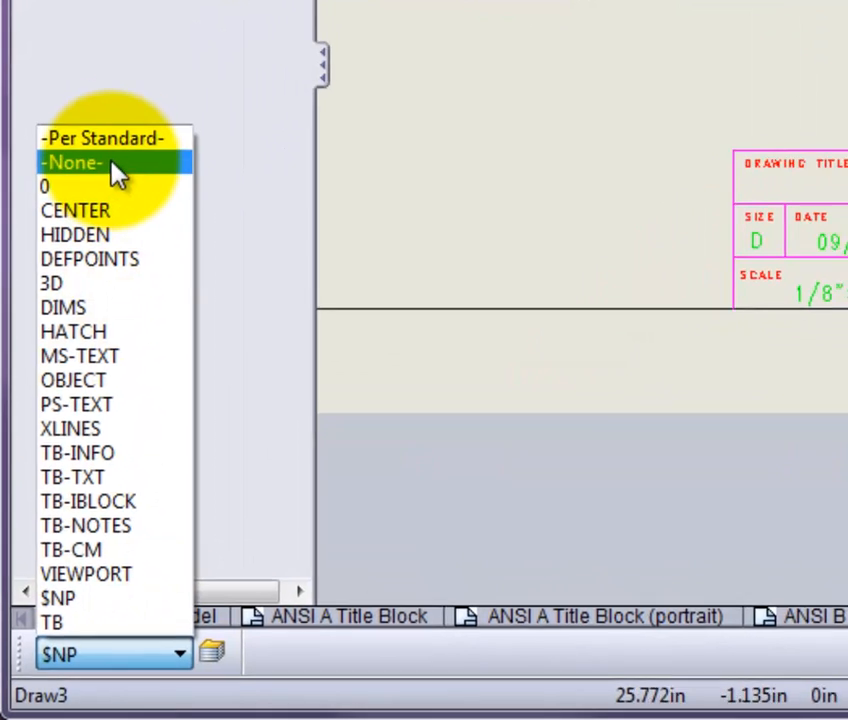
left_click(116, 157)
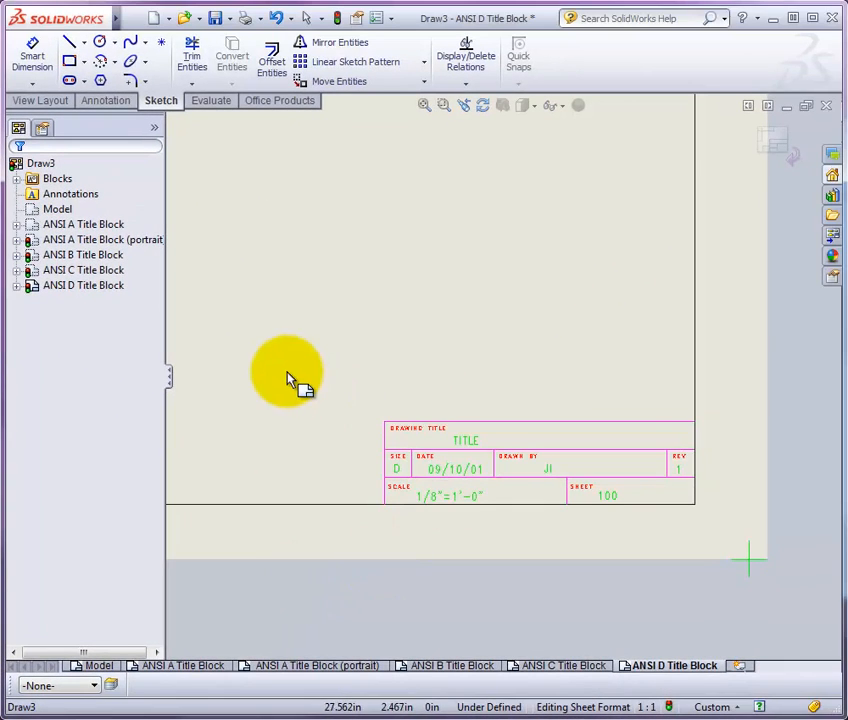
- Finish editing the ANSI D sheet format and return to the sheet
left_click_drag(297, 375, 748, 545)
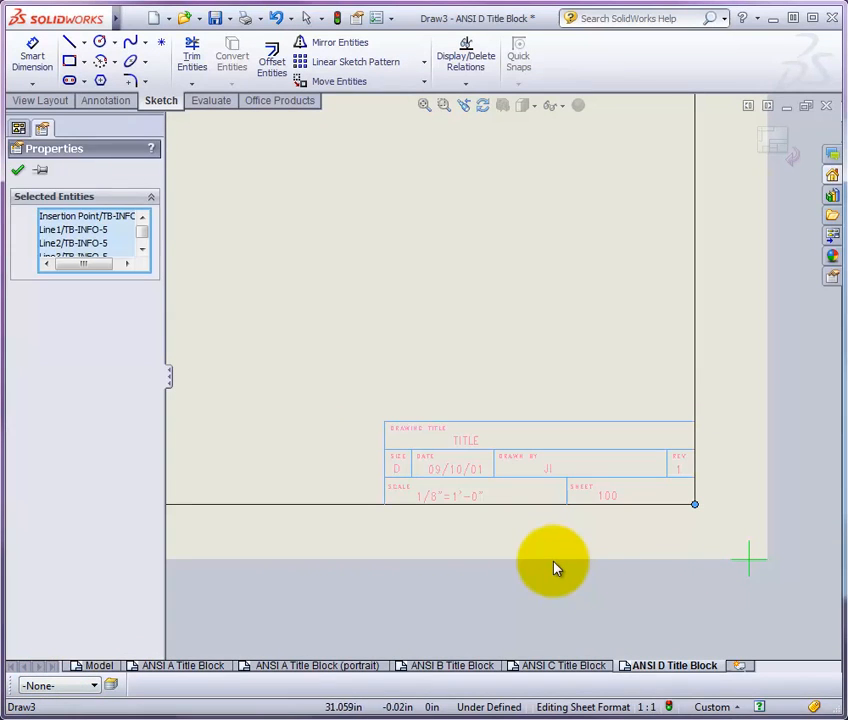
left_click(554, 568)
scroll(668, 414, "up", 1)
scroll(694, 494, "down", 1)
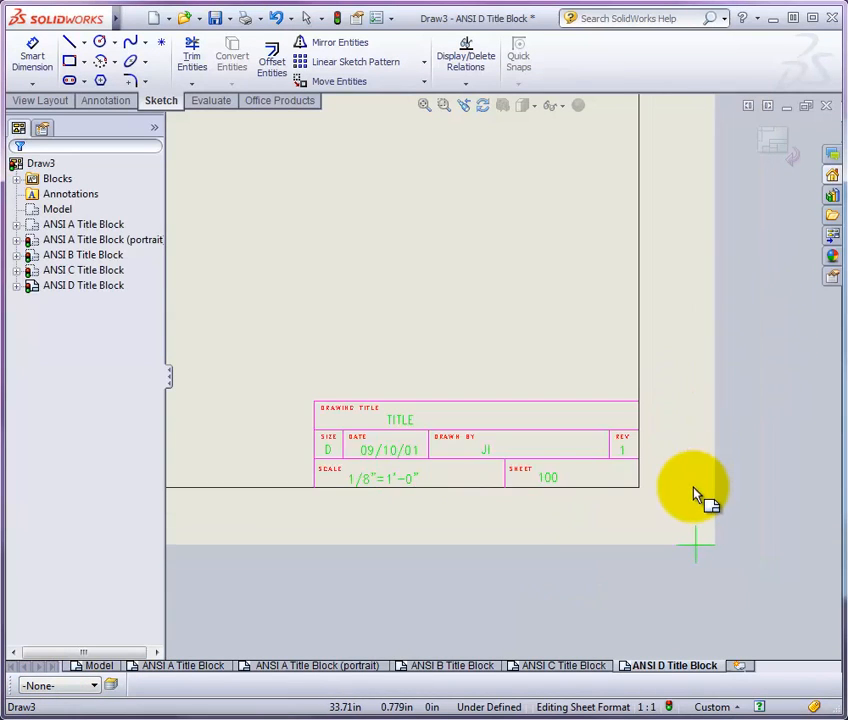
scroll(697, 494, "up", 1)
key("f")
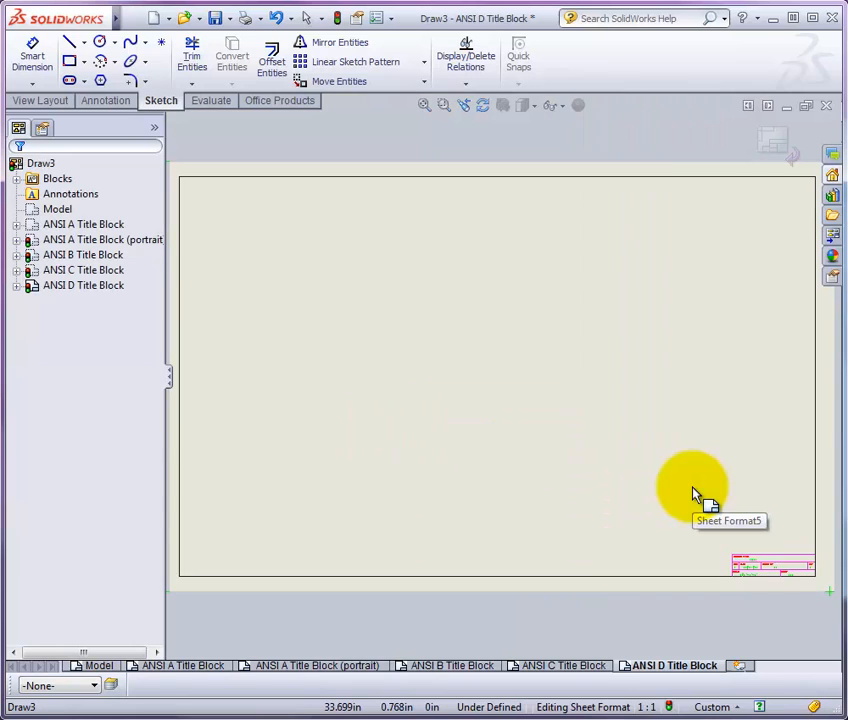
left_click(780, 149)
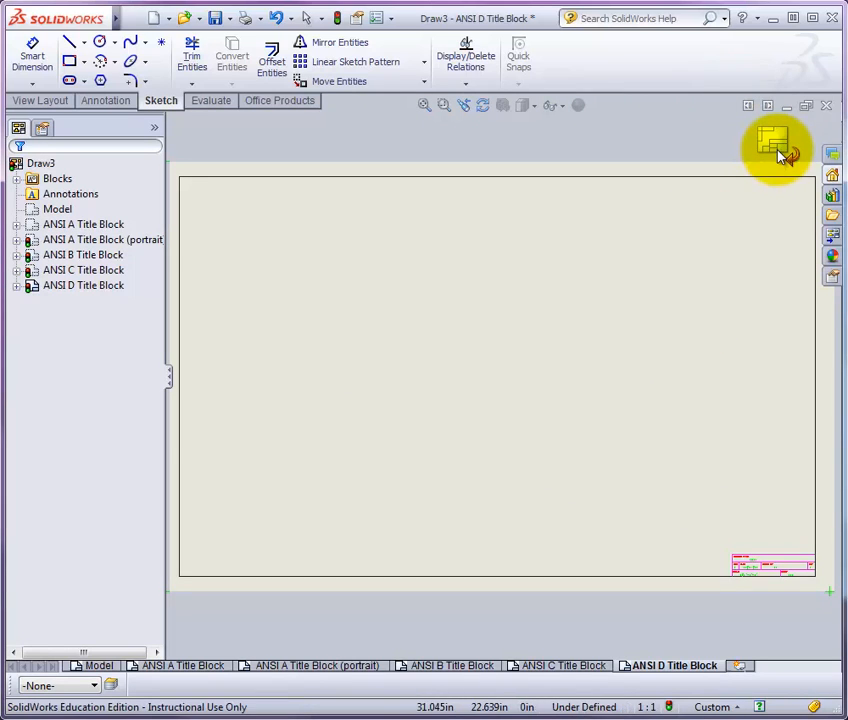
- Cut the title block from the ANSI C Title Block sheet
left_click(545, 664)
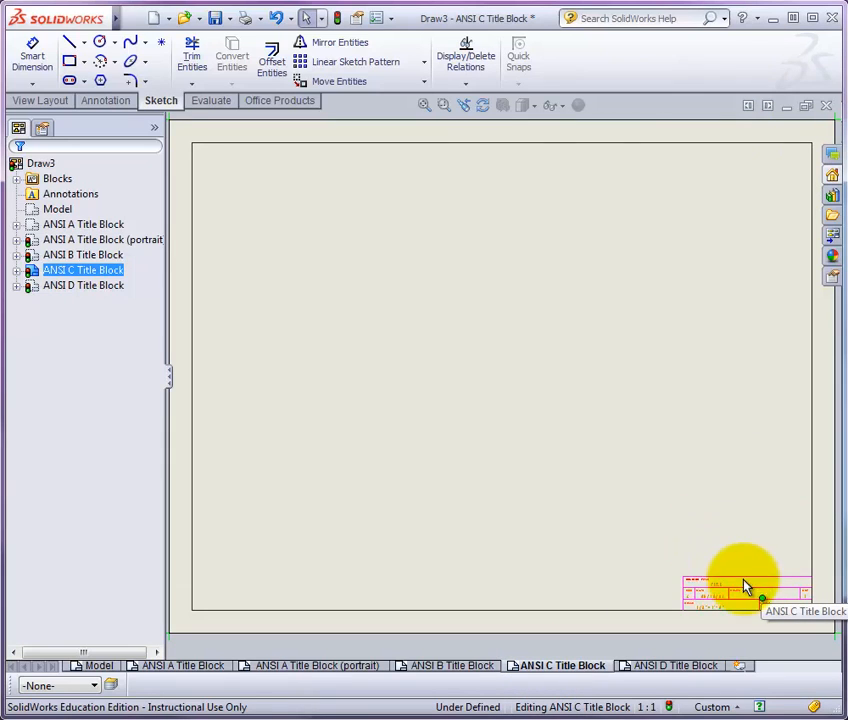
key("f")
scroll(767, 521, "down", 2)
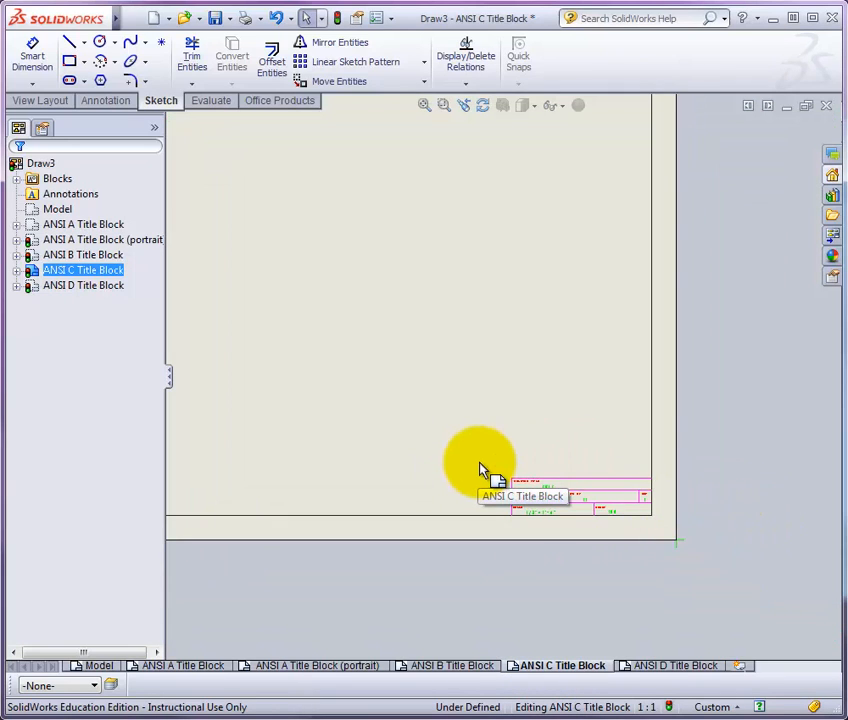
left_click_drag(480, 465, 667, 540)
key("Delete")
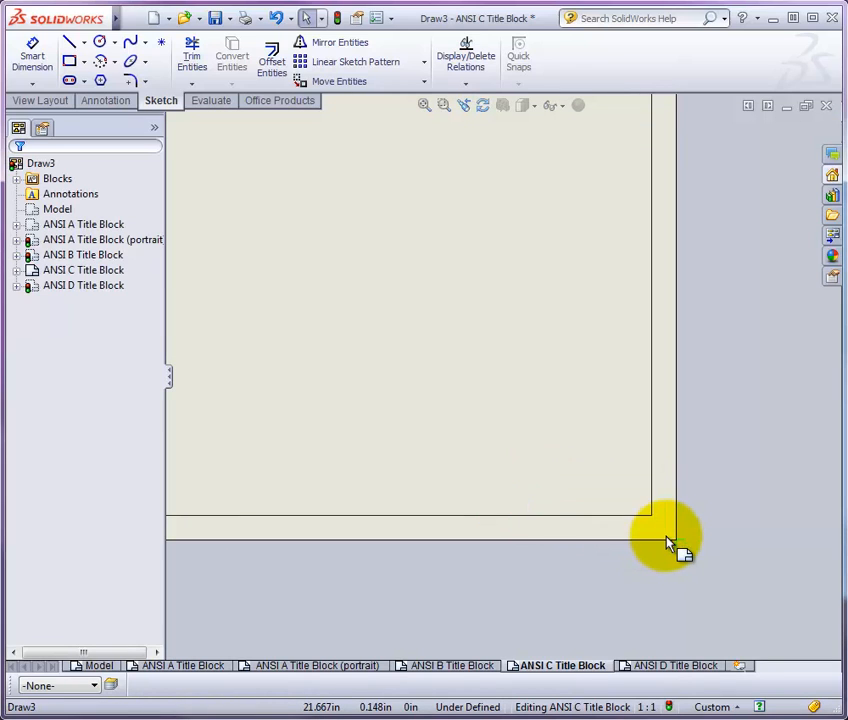
- Paste the title block into the ANSI C sheet format, aligned with the lower-right corner of the border, and return to the sheet
right_click(363, 249)
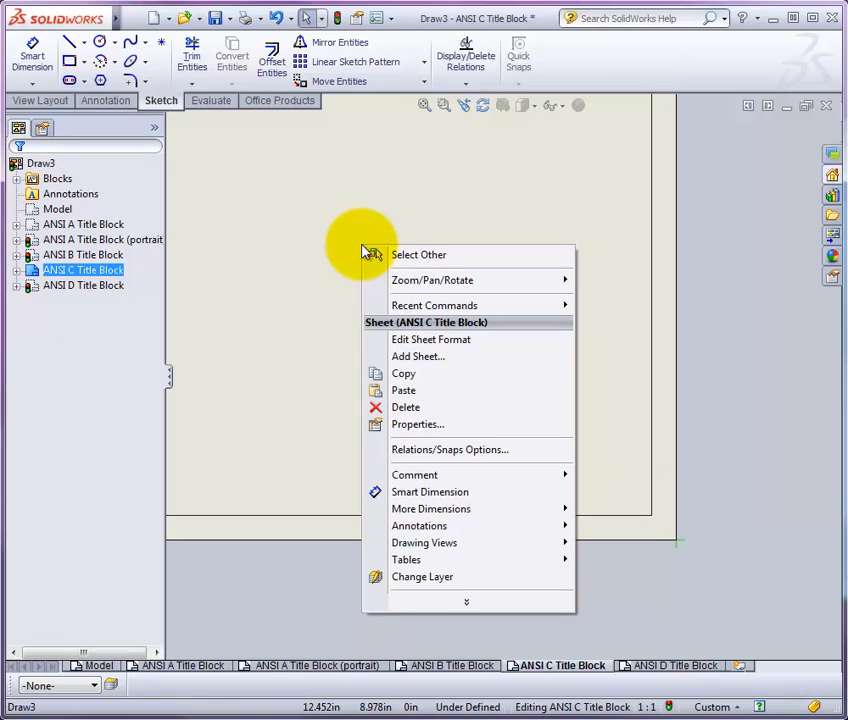
left_click(441, 340)
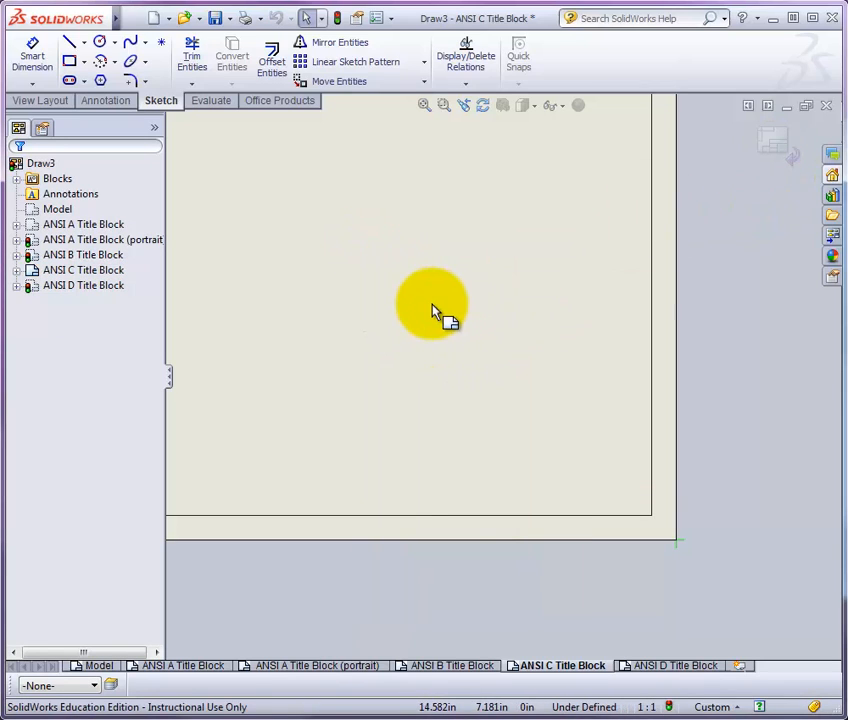
right_click(437, 311)
left_click(474, 466)
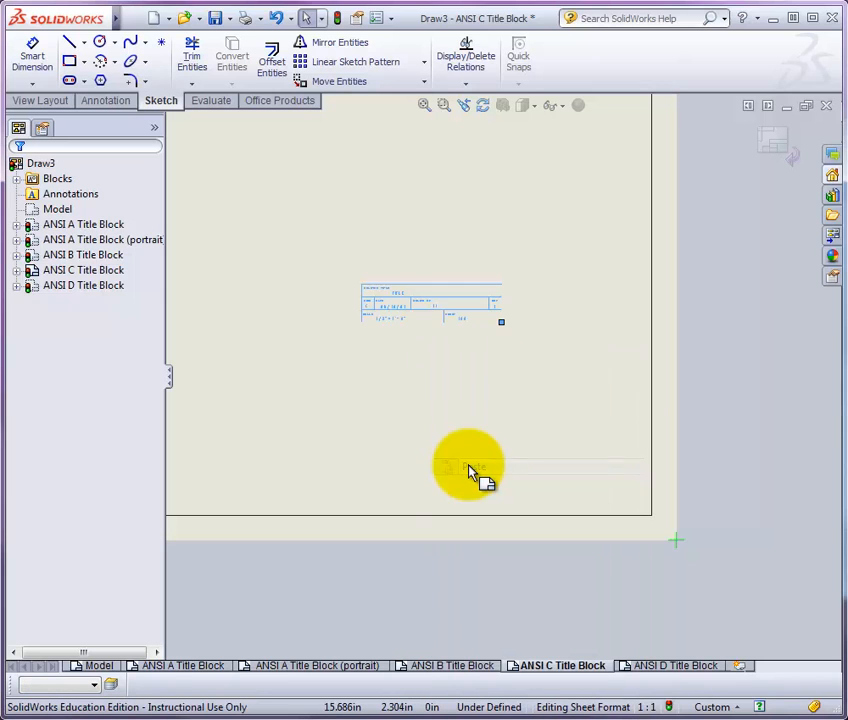
left_click_drag(507, 337, 652, 521)
left_click(581, 425)
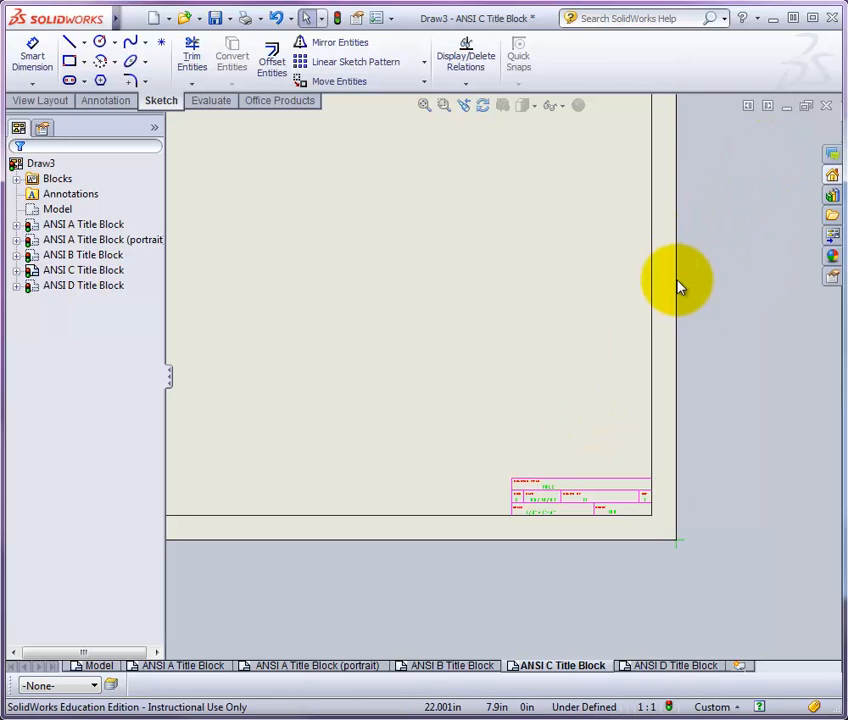
key("f")
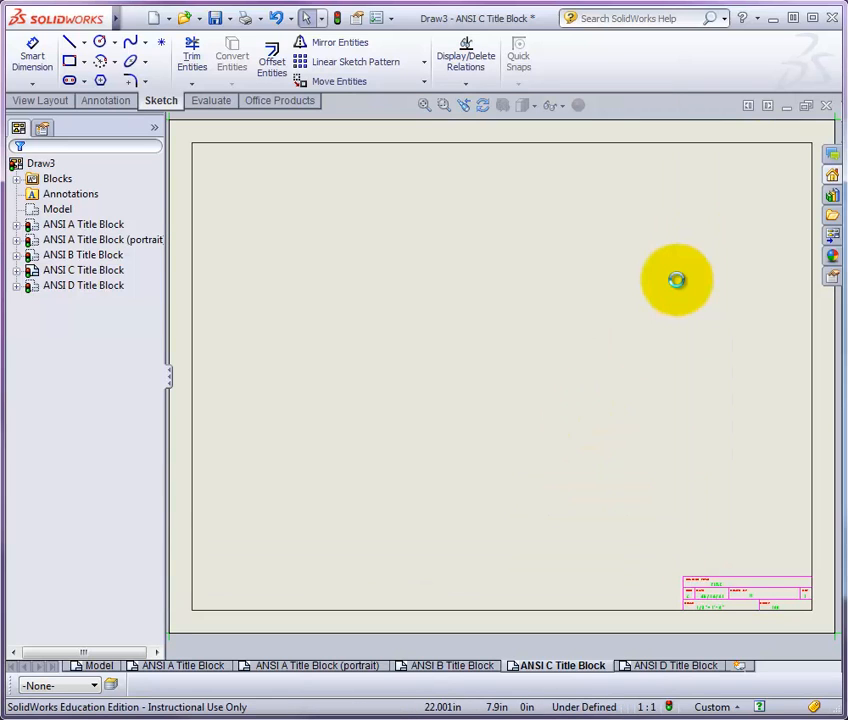
- Cut the TB-INFO title block from the ANSI B Title Block sheet
left_click(425, 667)
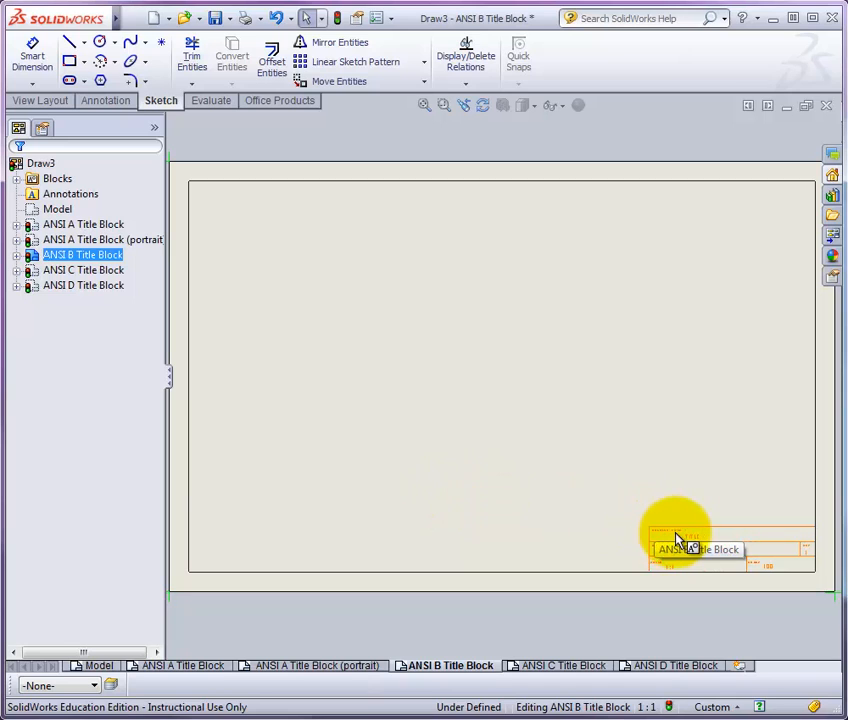
left_click(692, 540)
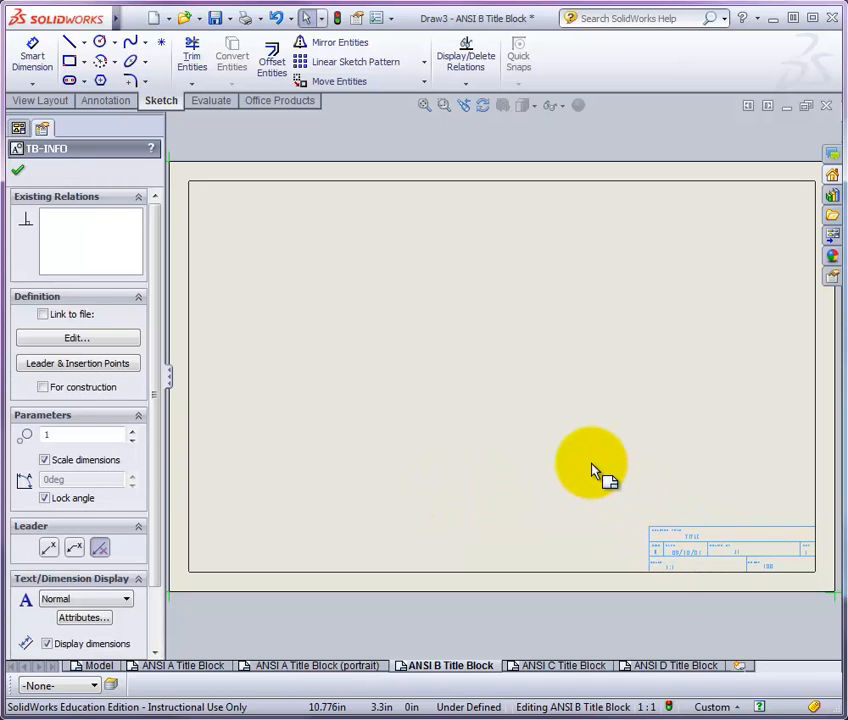
double_click(592, 471)
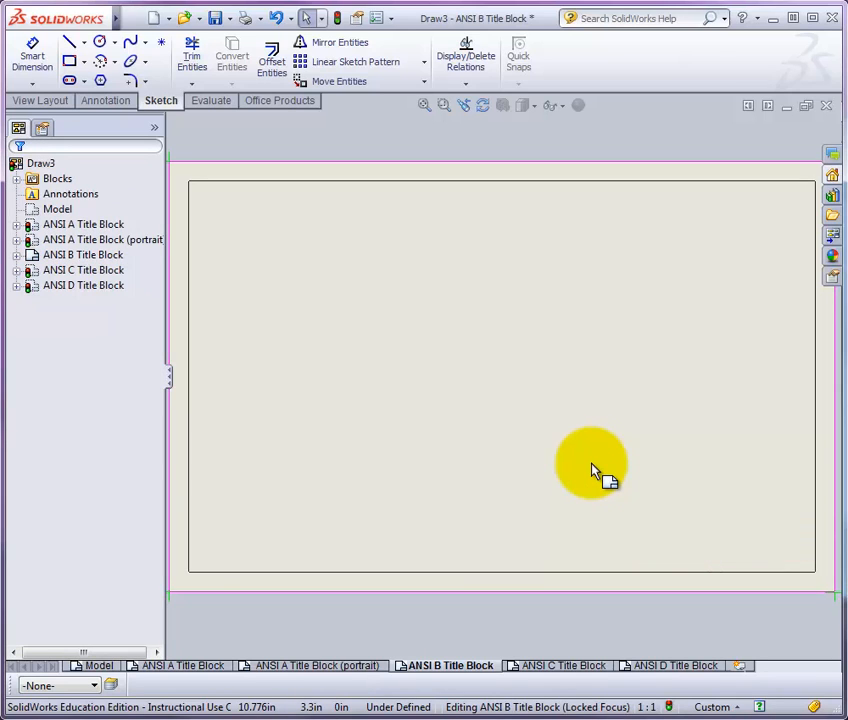
- Paste the title block into the ANSI B sheet format, aligned with the lower-right corner of the border, and return to the sheet
scroll(808, 479, "up", 2)
scroll(805, 481, "down", 1)
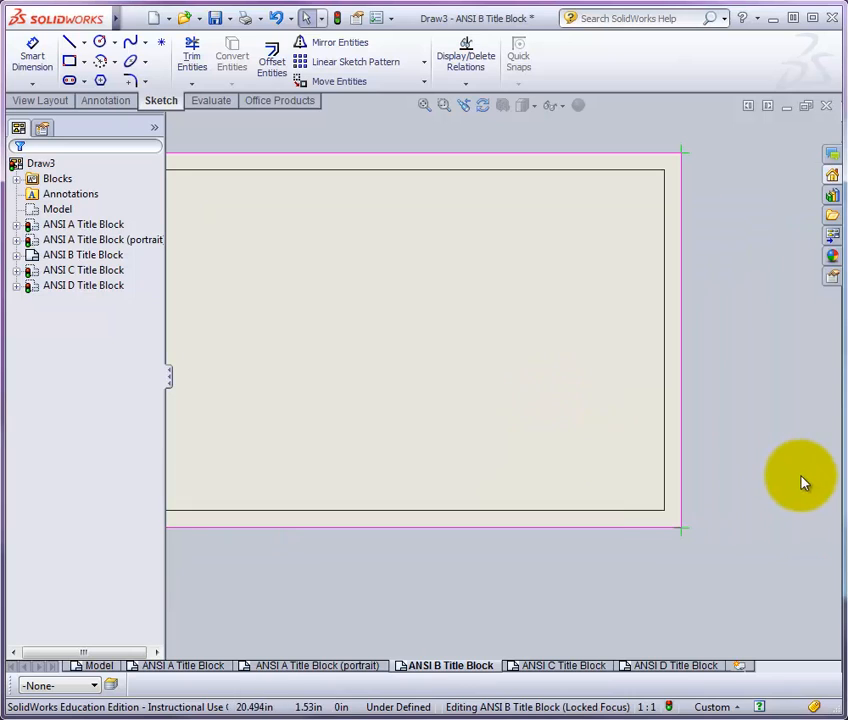
right_click(524, 260)
left_click(585, 348)
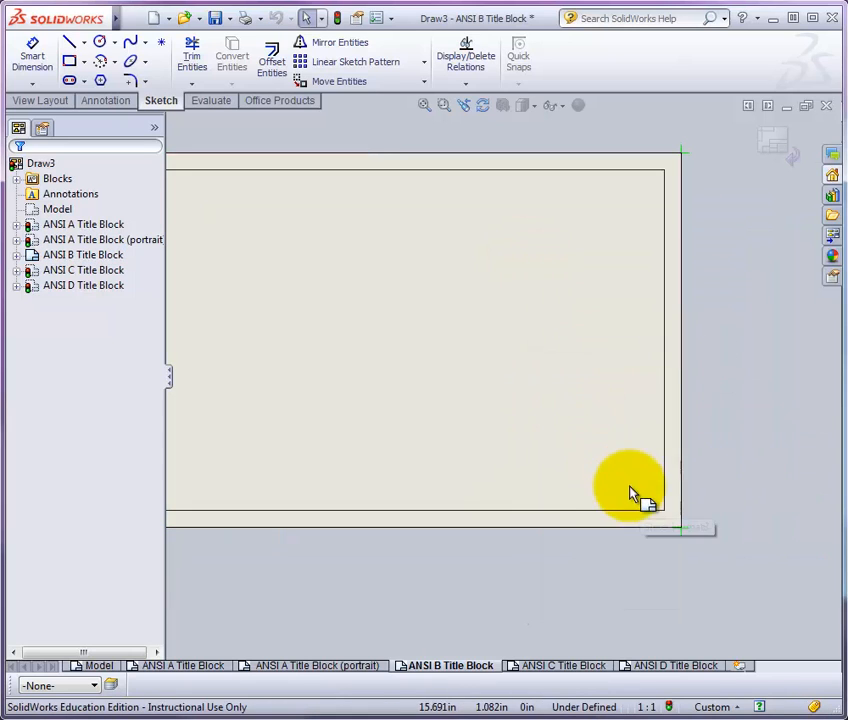
right_click(445, 367)
left_click(481, 524)
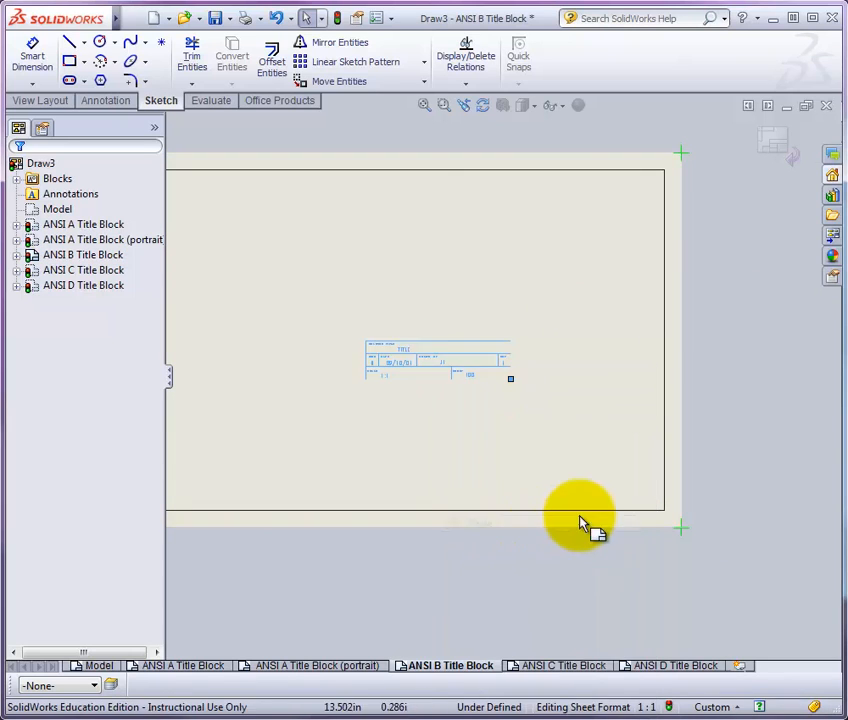
mouse_move(511, 380)
left_mouse_down()
mouse_move(645, 503)
mouse_move(664, 510)
left_mouse_up()
left_click(599, 388)
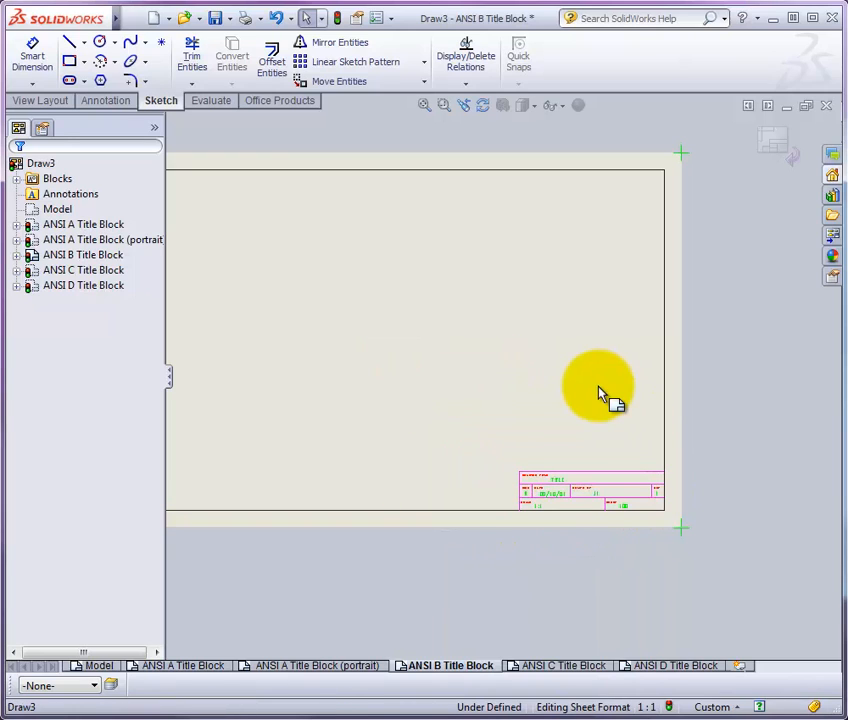
left_click(779, 158)
key("f")
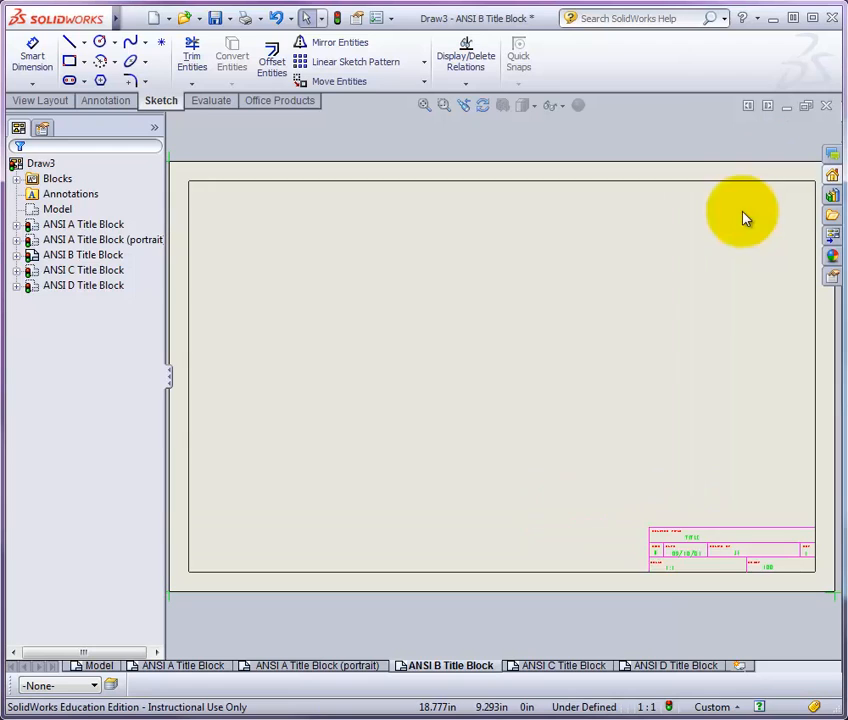
- Cut the TB-INFO title block from the ANSI A Title Block (portrait) sheet
left_click(289, 667)
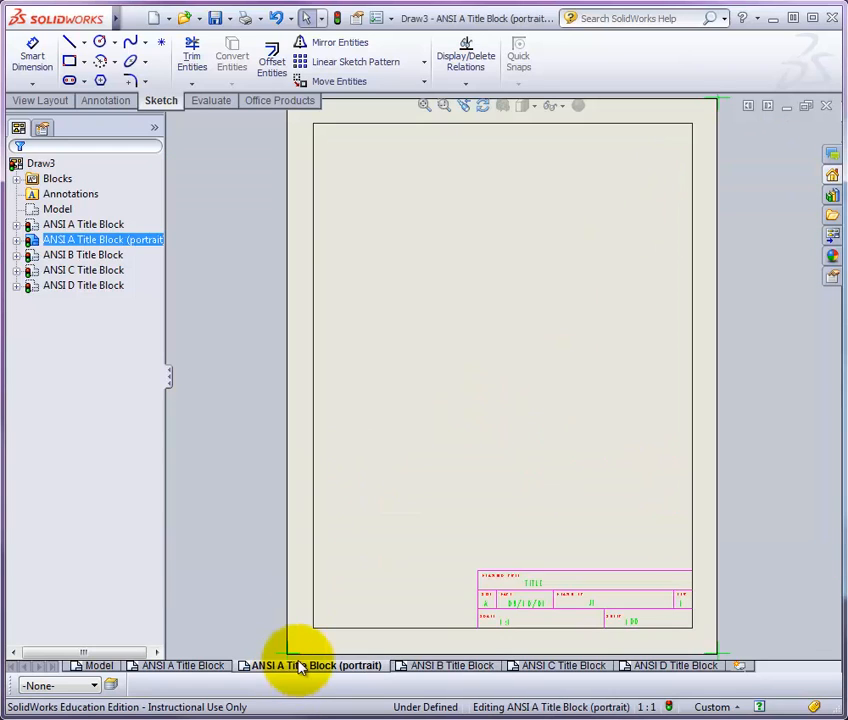
left_click(547, 583)
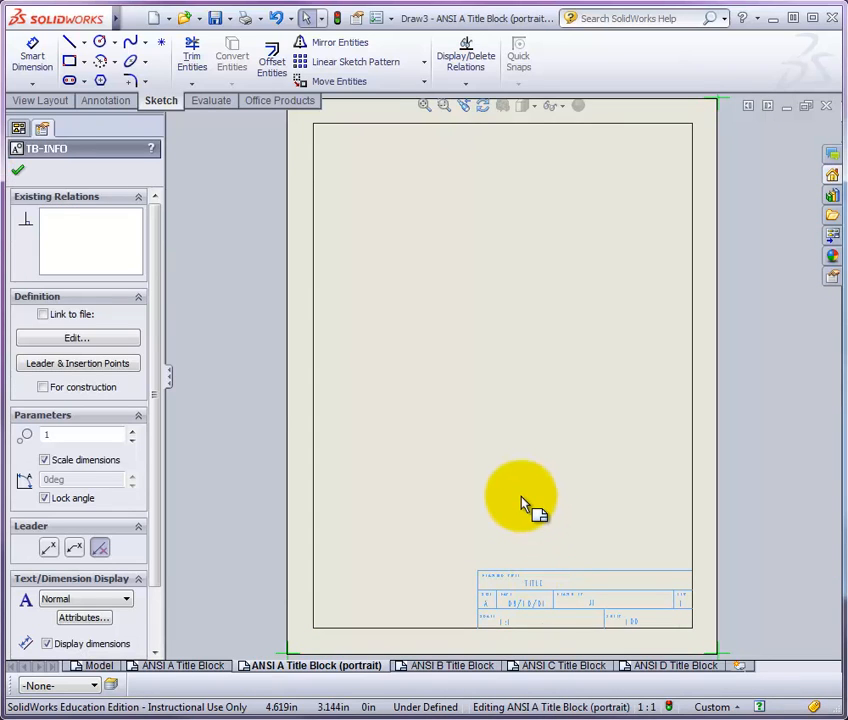
key("Delete")
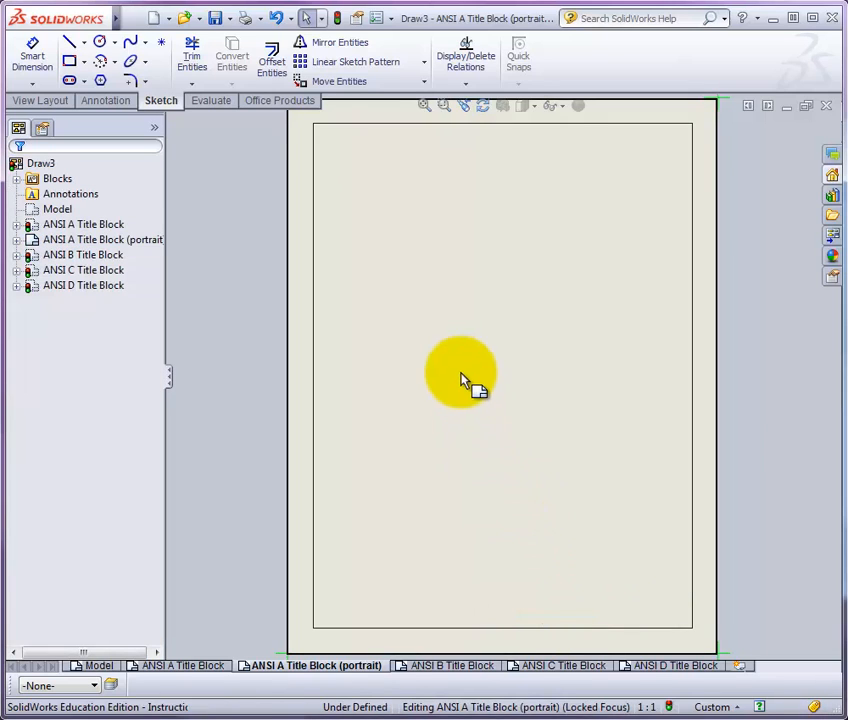
- Paste the title block into the ANSI A portrait sheet format, aligned with the border's lower-right corner, and return to the sheet
right_click(477, 380)
left_click(528, 466)
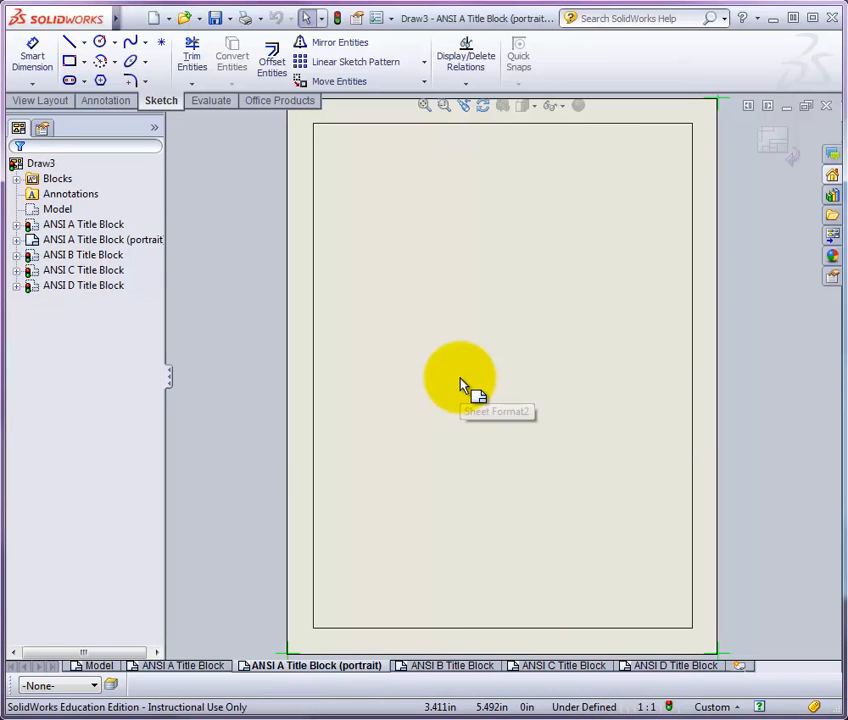
right_click(468, 390)
left_click(500, 540)
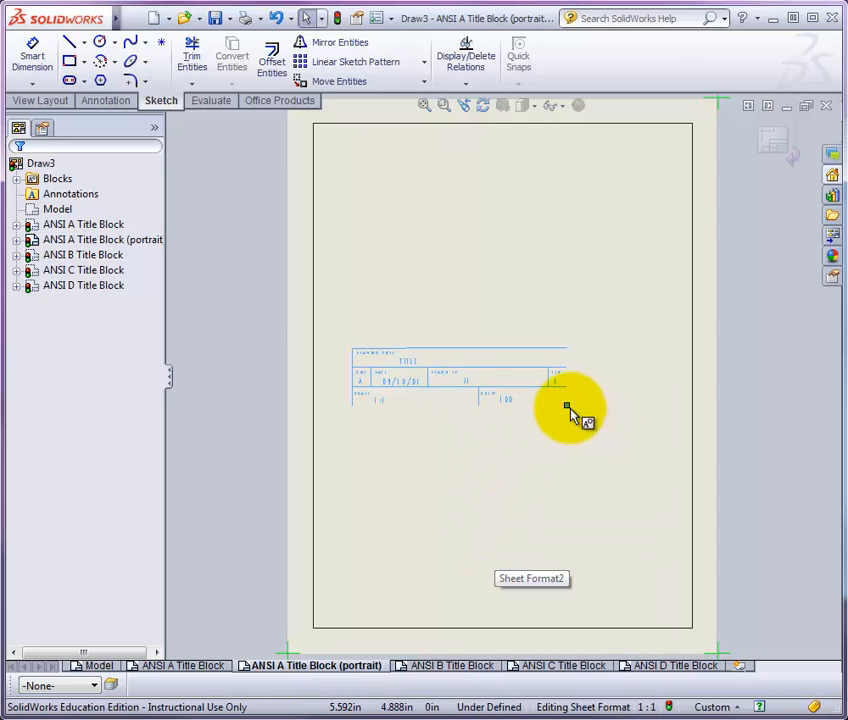
left_click_drag(574, 411, 685, 625)
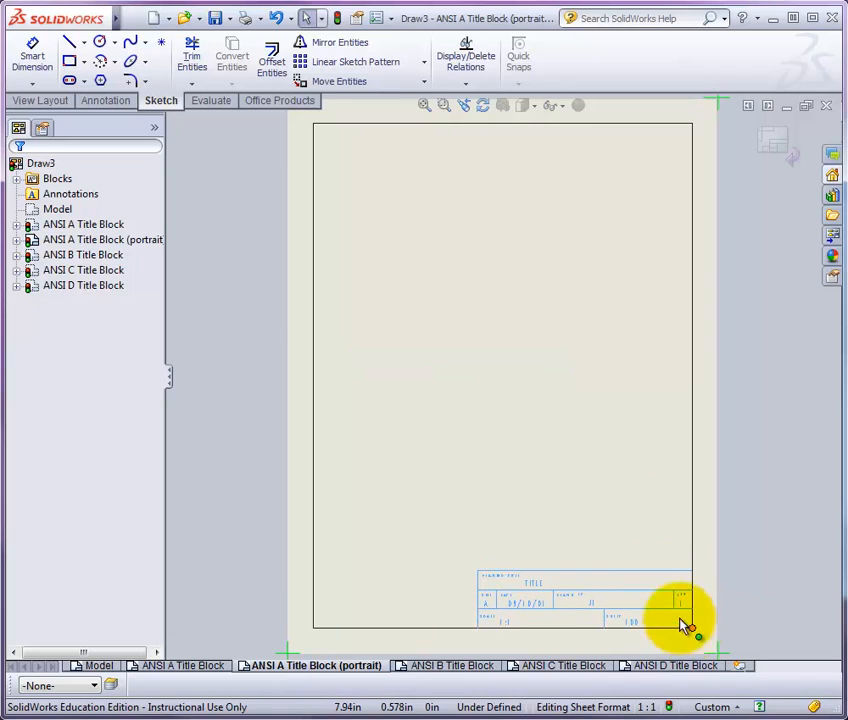
left_click(771, 150)
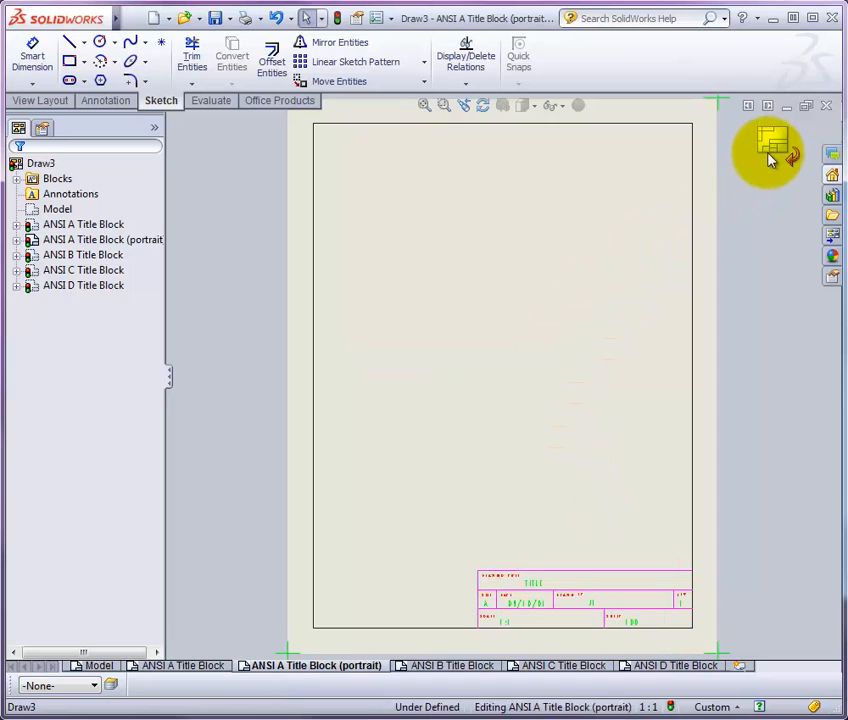
- Switch to the ANSI A Title Block sheet and set the TB-INFO layer's color to black
left_click(183, 665)
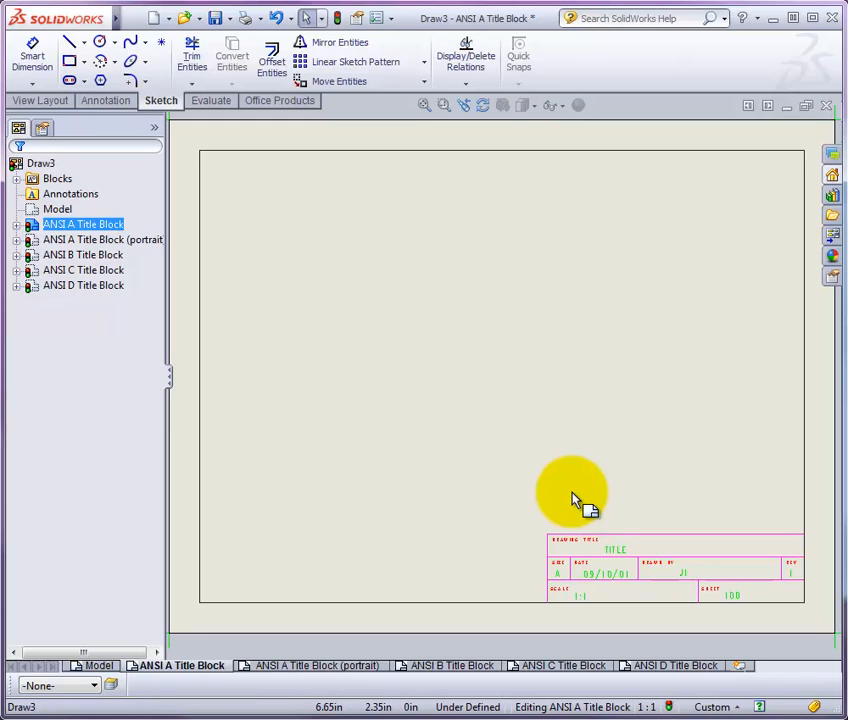
left_click(112, 688)
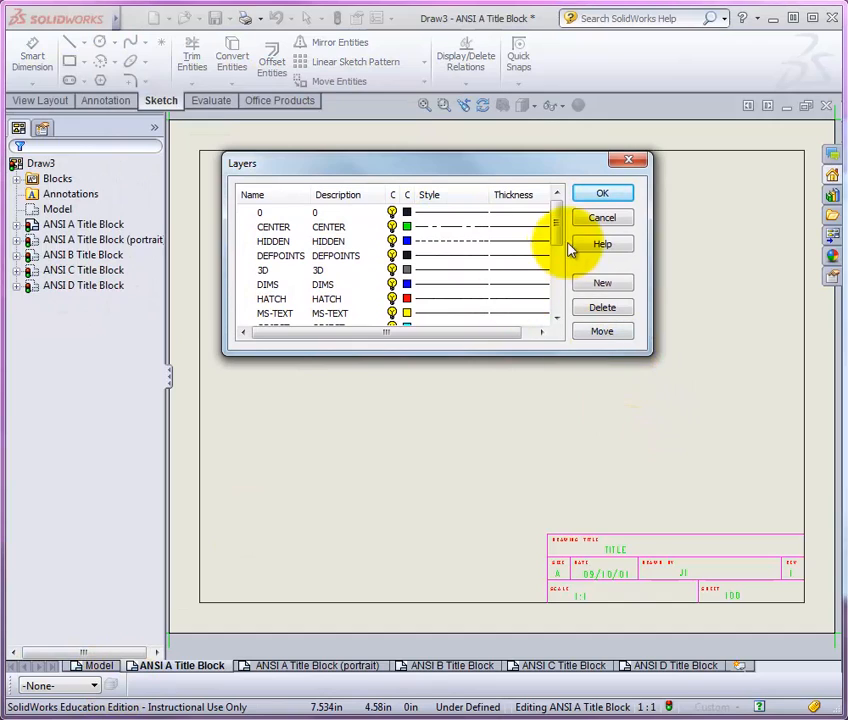
left_click_drag(558, 245, 559, 276)
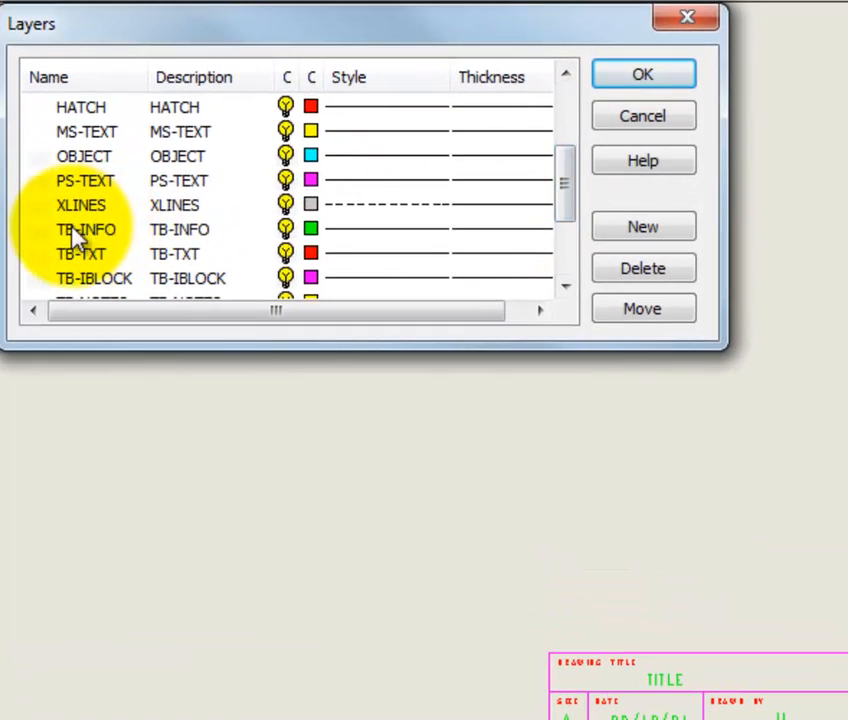
left_click(115, 241)
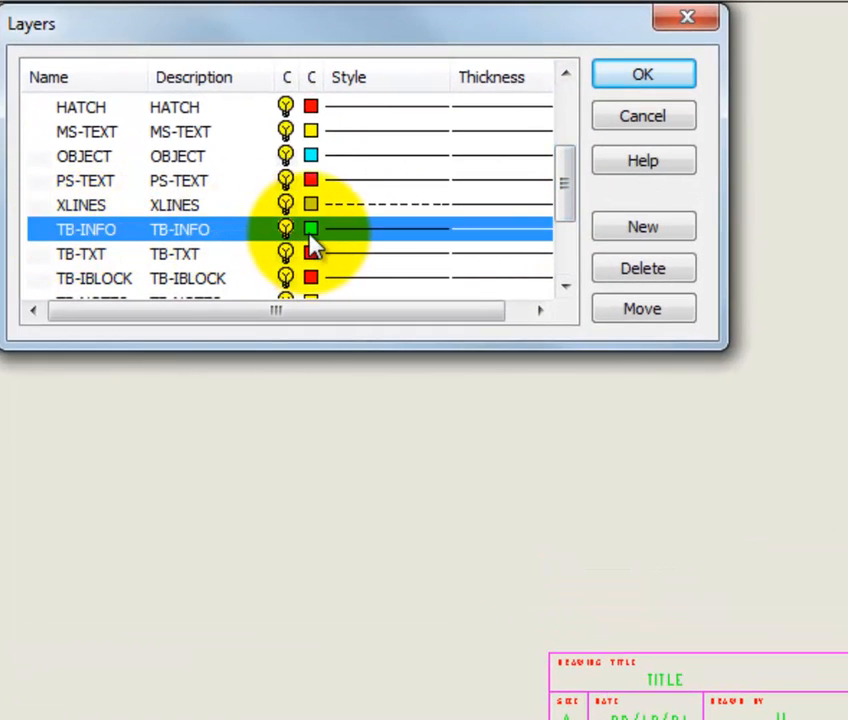
left_click(311, 232)
left_click(491, 266)
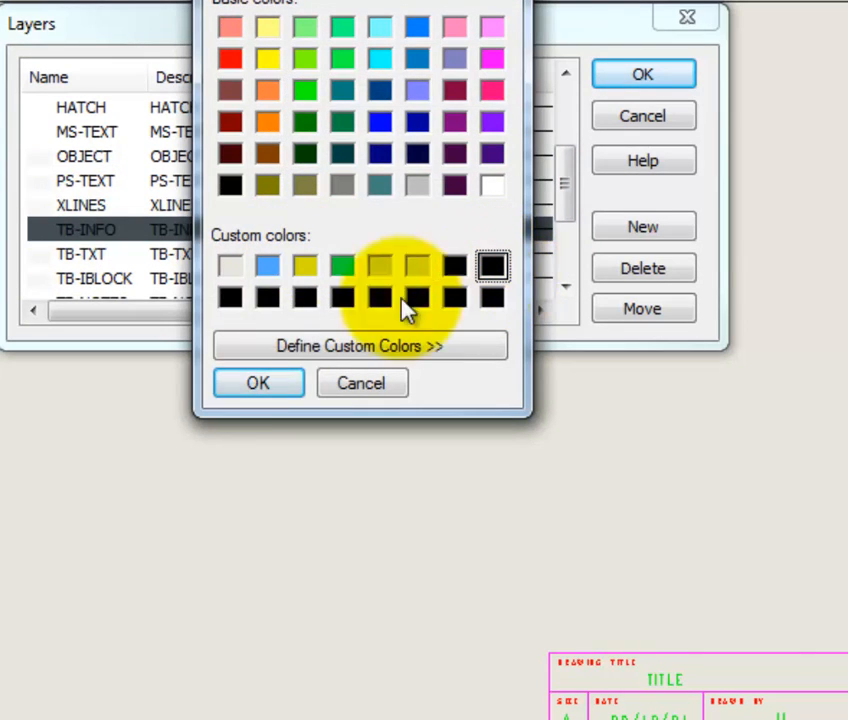
left_click(250, 388)
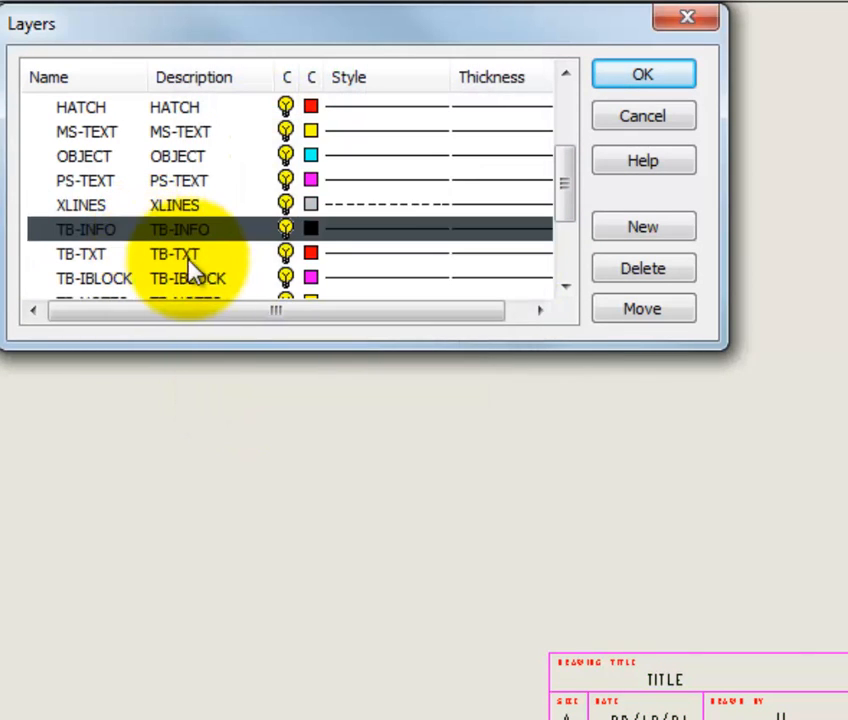
- Set the colors of the TB-TXT and TB-IBLOCK layers to black
left_click(190, 257)
left_click(311, 254)
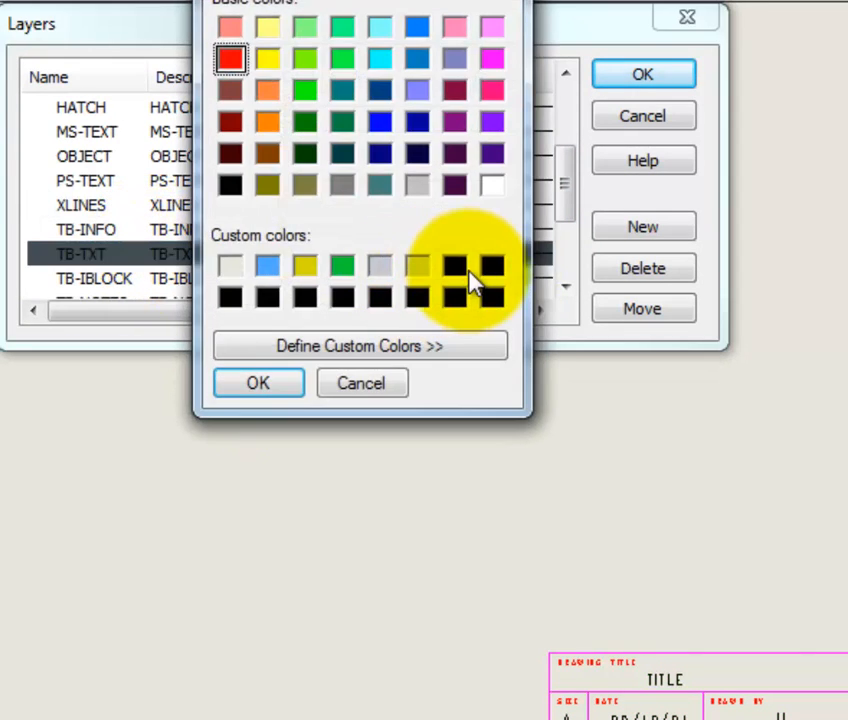
left_click(272, 388)
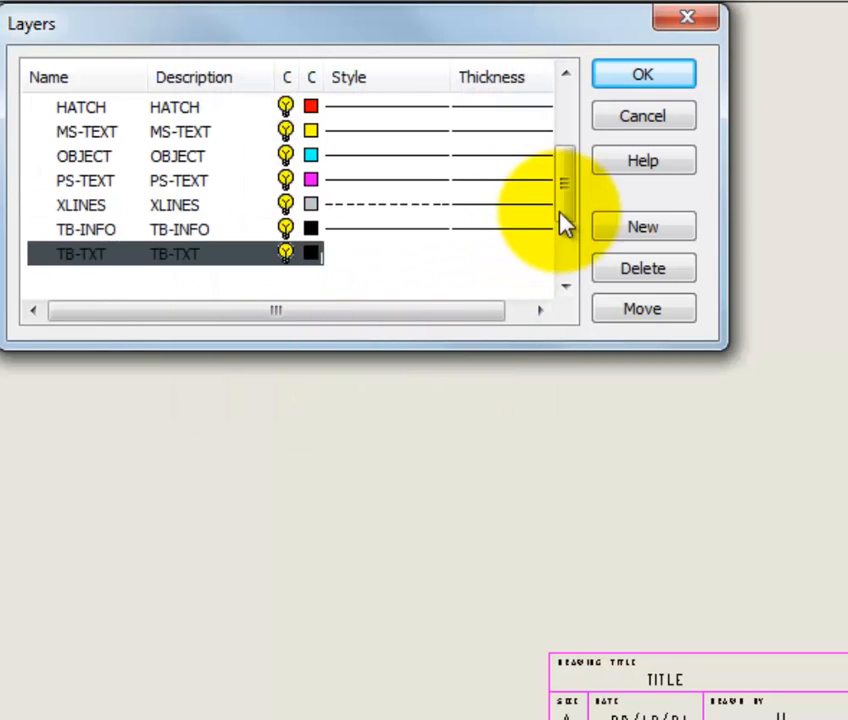
left_click_drag(560, 218, 564, 261)
left_click(311, 188)
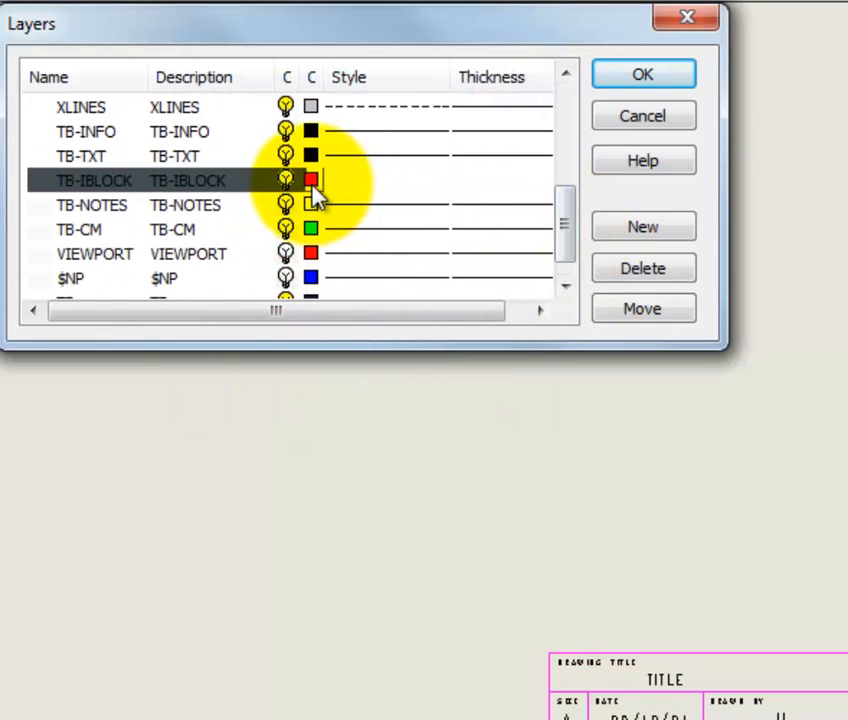
left_click(490, 266)
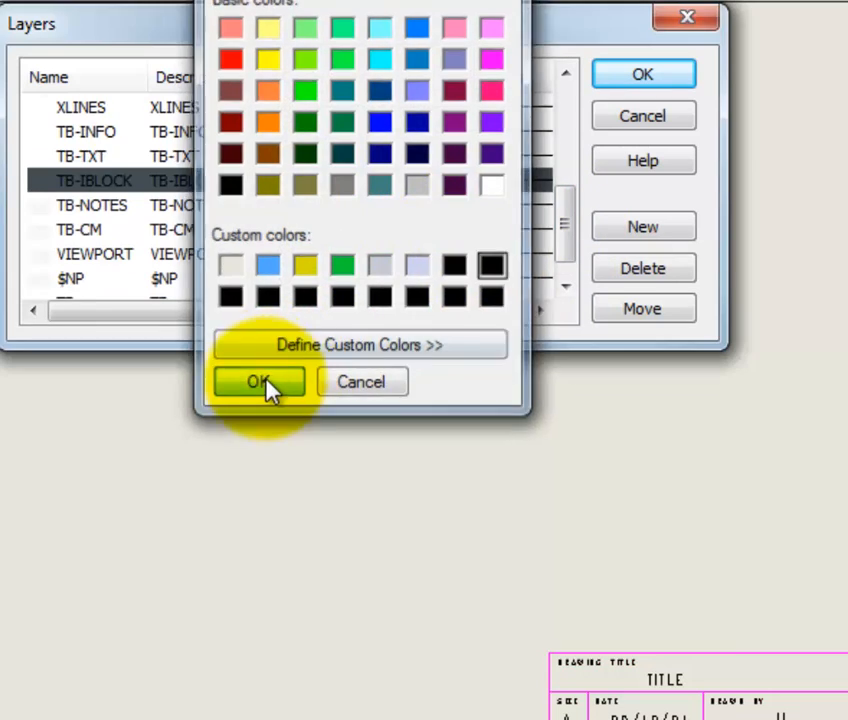
left_click(268, 386)
- Set the colors of the TB-NOTES and TB-CM layers to black
left_click(313, 204)
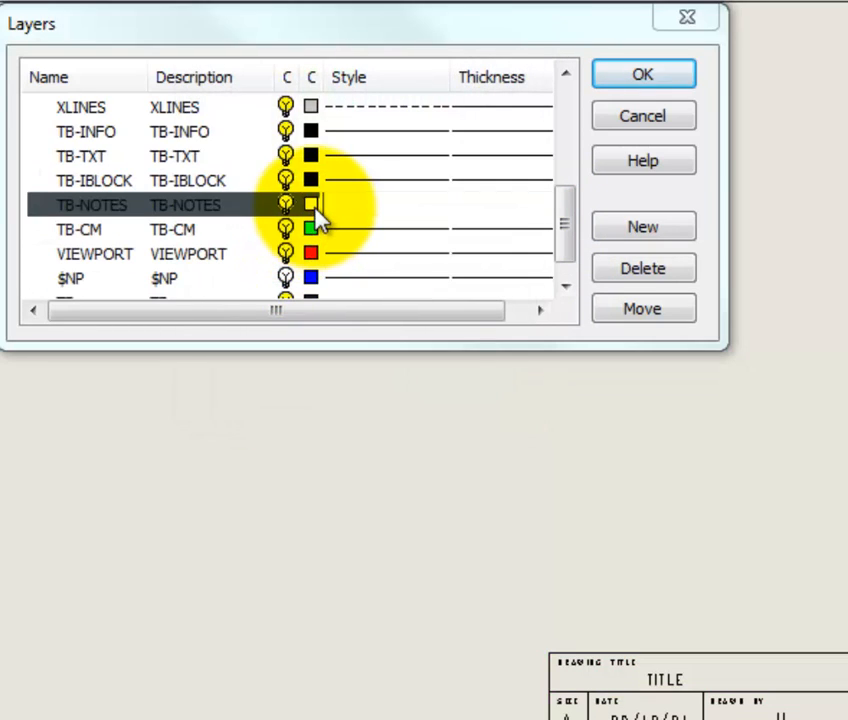
left_click(491, 266)
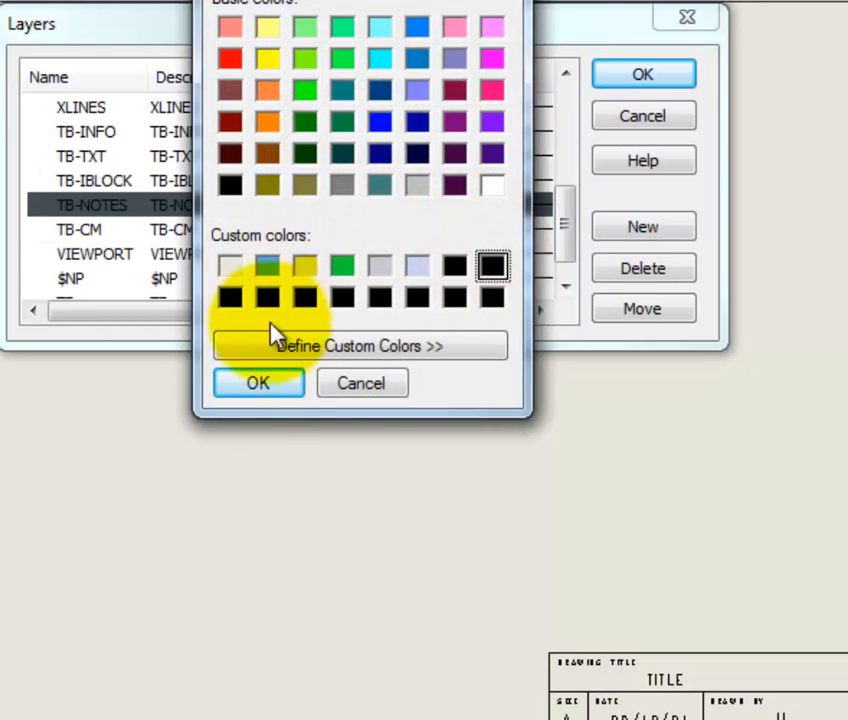
left_click(257, 390)
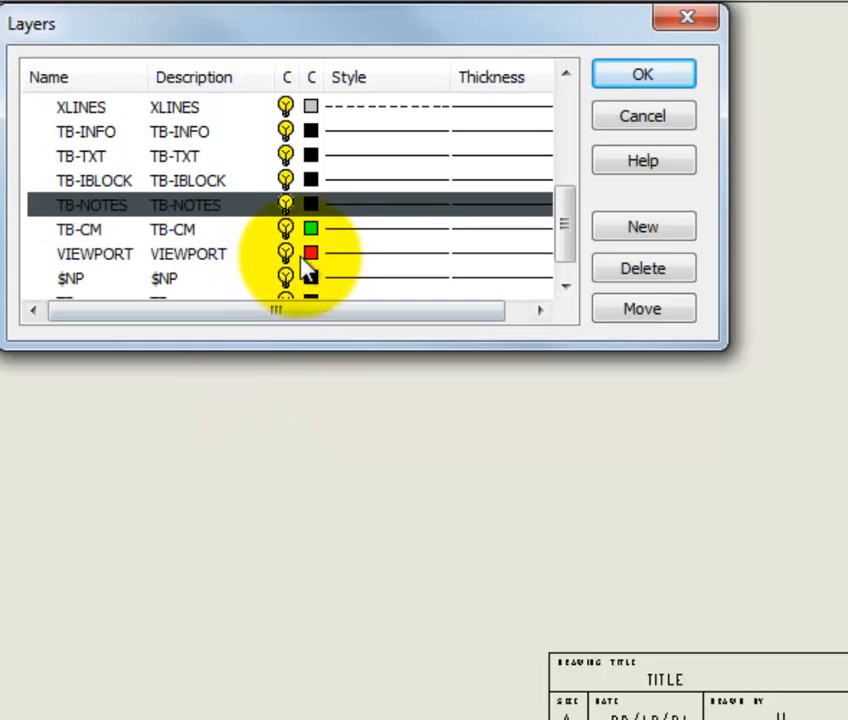
left_click(313, 238)
left_click(491, 266)
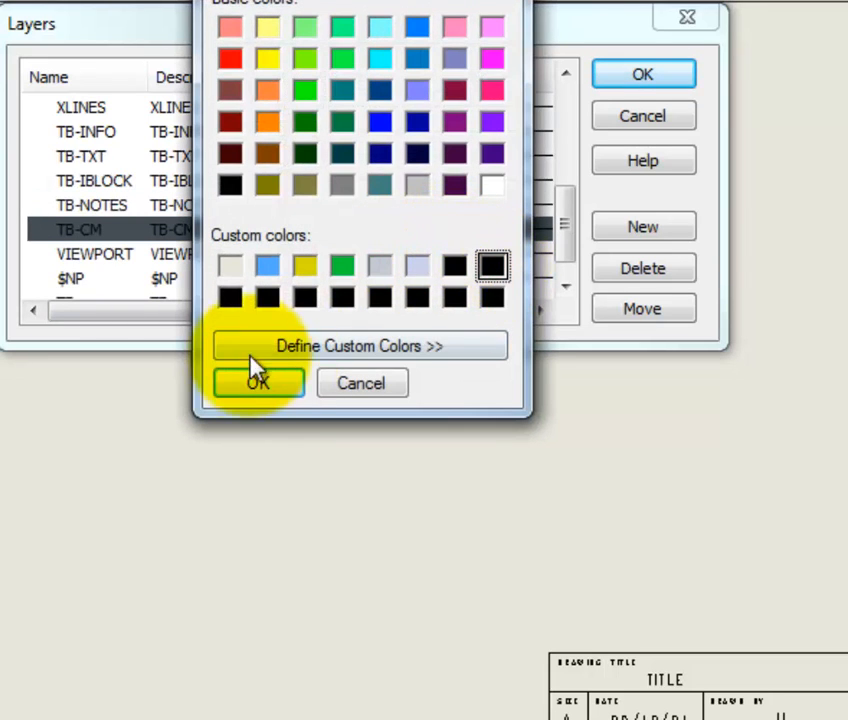
left_click(257, 388)
- Apply the layer color changes and rebuild the drawing
left_click_drag(560, 208, 568, 248)
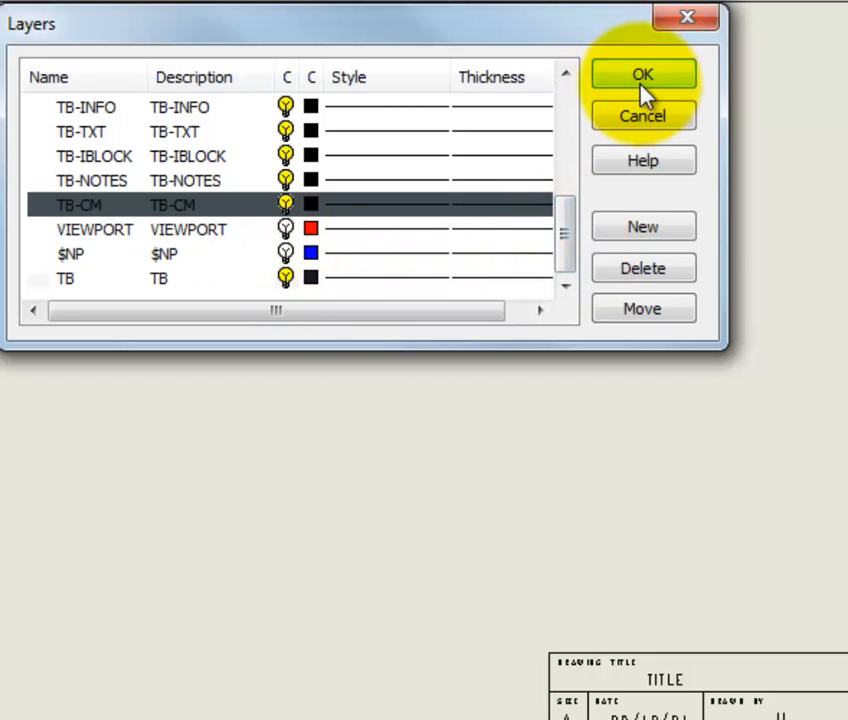
left_click(642, 80)
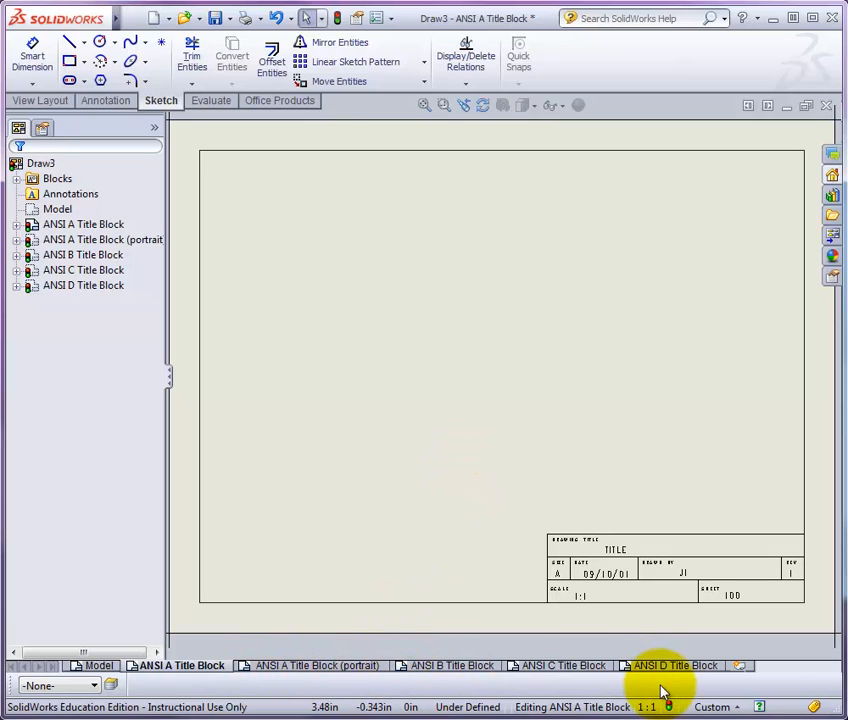
left_click(339, 18)
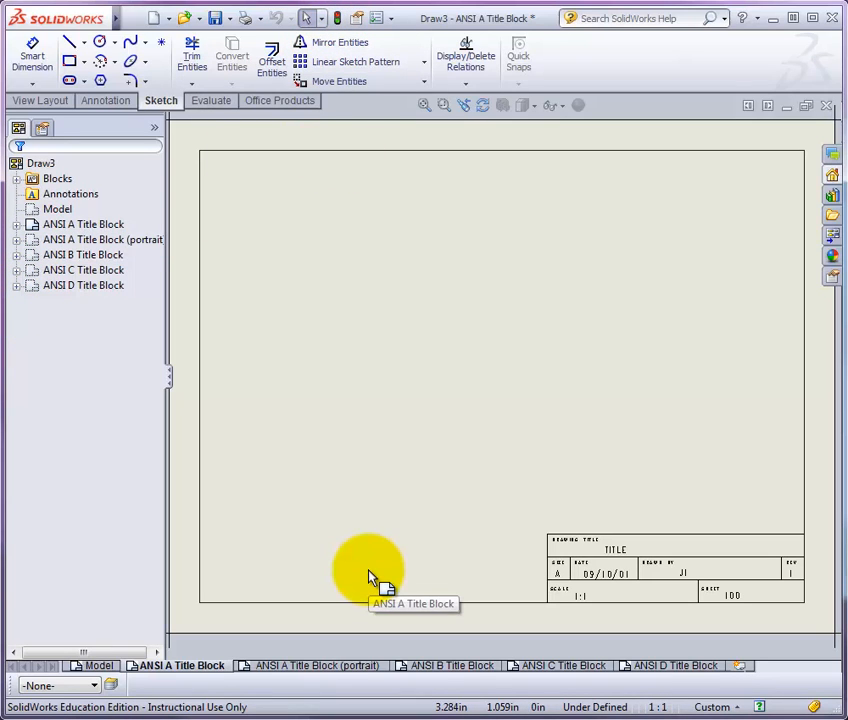